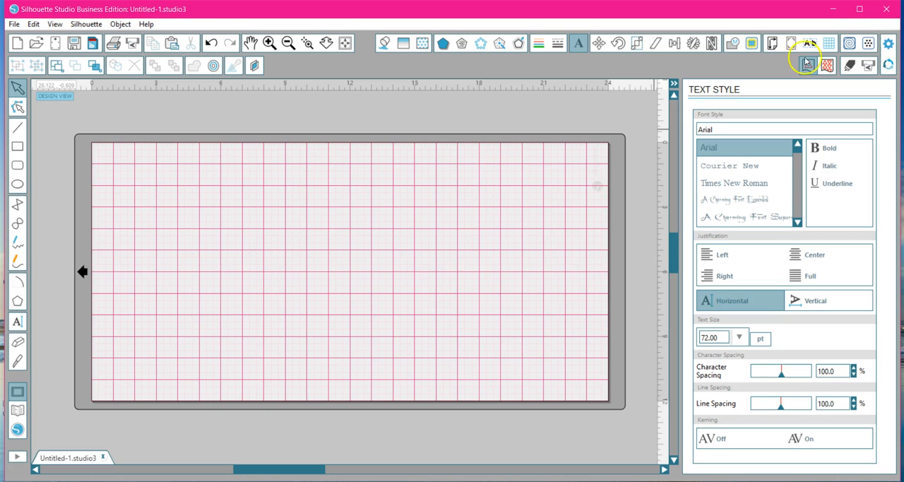
# Open the preferences and examine the General settings for updates, default save location, length units, dimensions and printer image resolution.
pyautogui.click(14, 24)
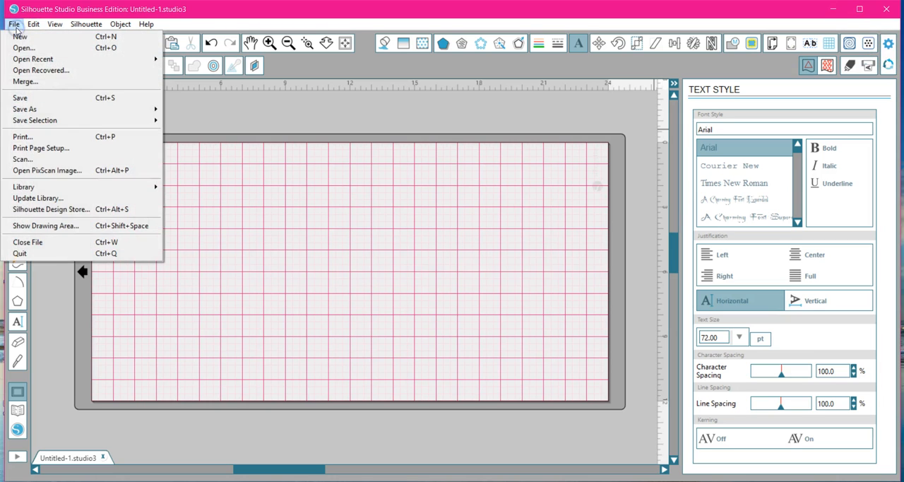
pyautogui.moveTo(26, 27)
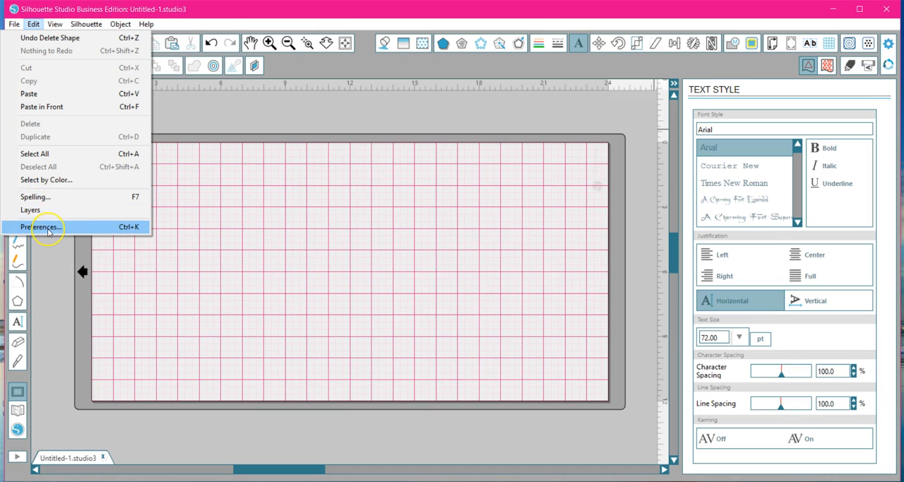
pyautogui.click(119, 225)
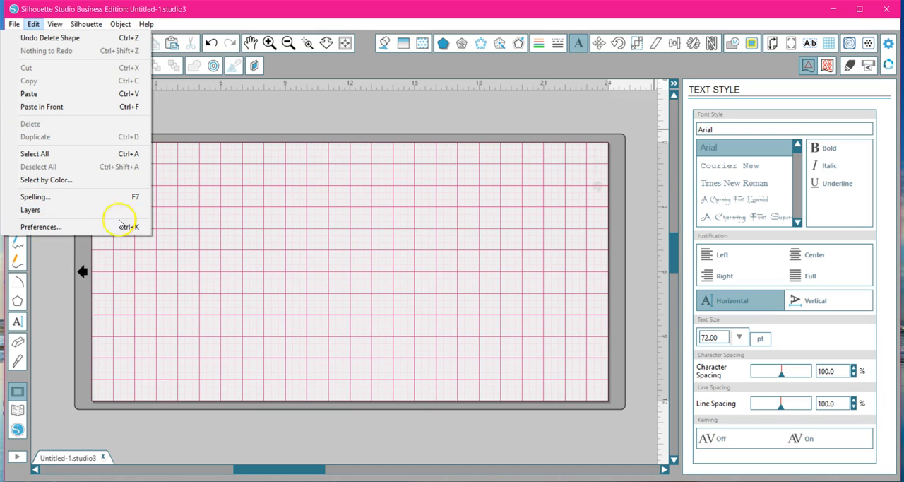
pyautogui.click(889, 44)
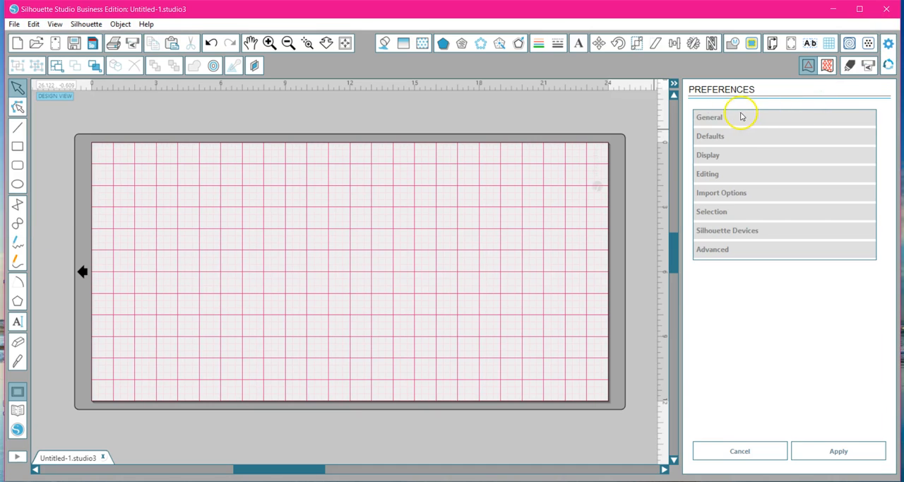
pyautogui.click(715, 118)
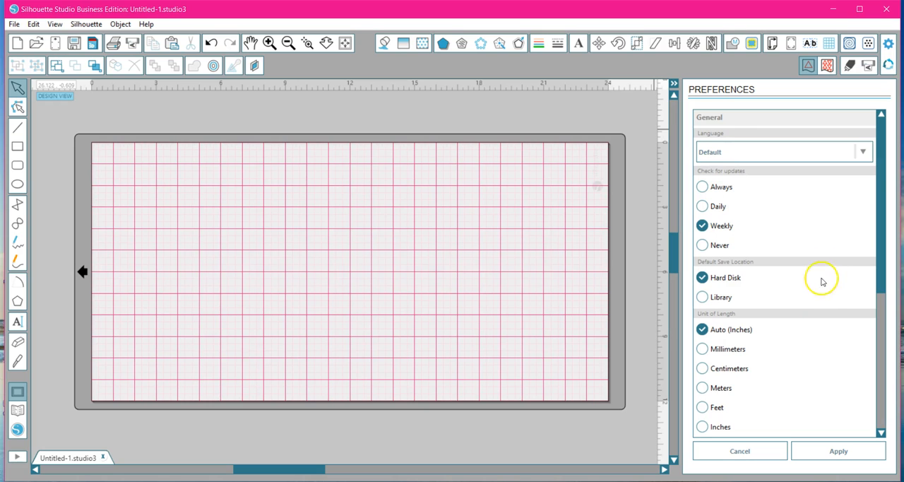
pyautogui.moveTo(888, 195); pyautogui.dragTo(888, 210)
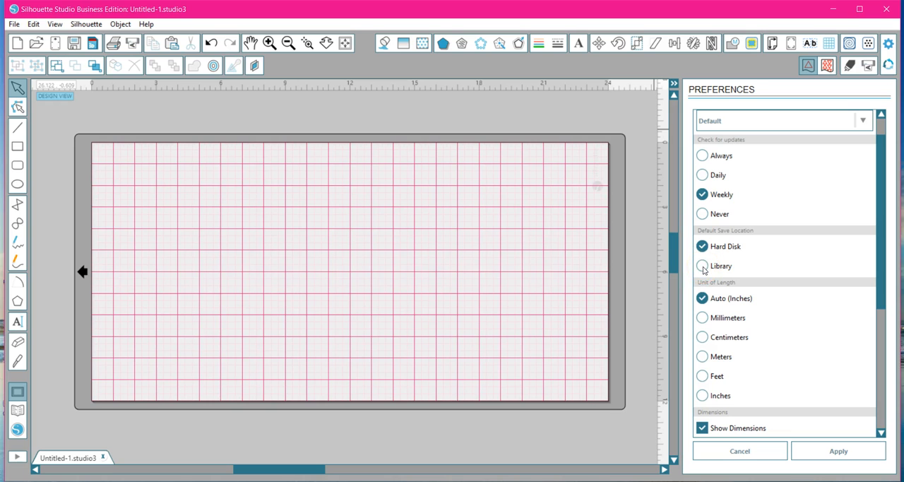
pyautogui.moveTo(879, 227); pyautogui.dragTo(868, 258)
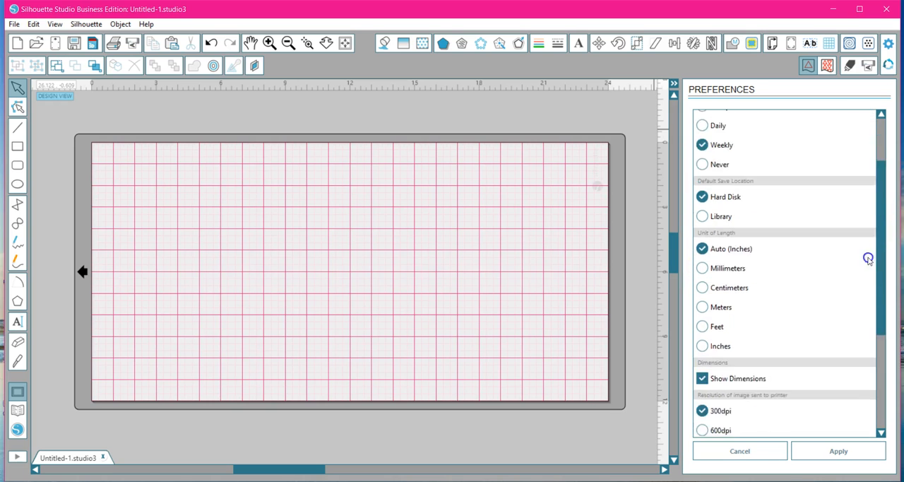
pyautogui.scroll(-3, 868, 259)
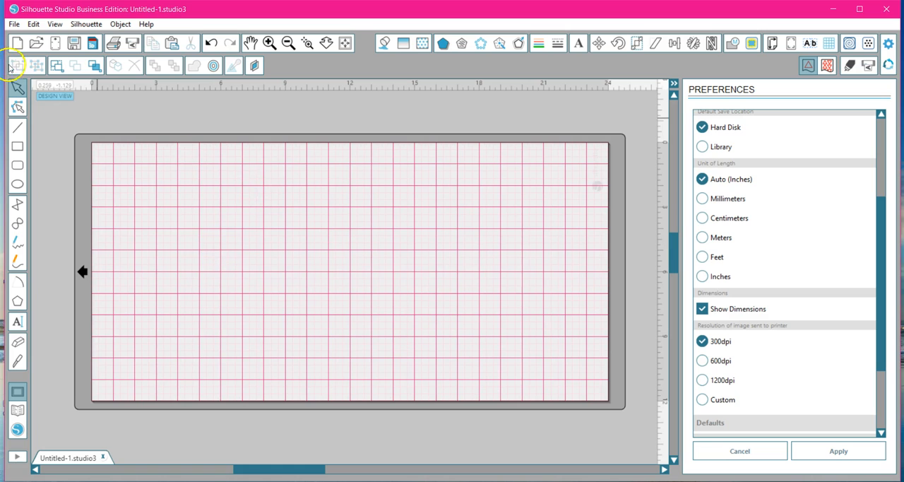
# Draw a rounded rectangle about 12.7 by 5.4 inches in the upper half of the page and move it to the right.
pyautogui.click(18, 165)
pyautogui.moveTo(157, 175); pyautogui.dragTo(430, 291)
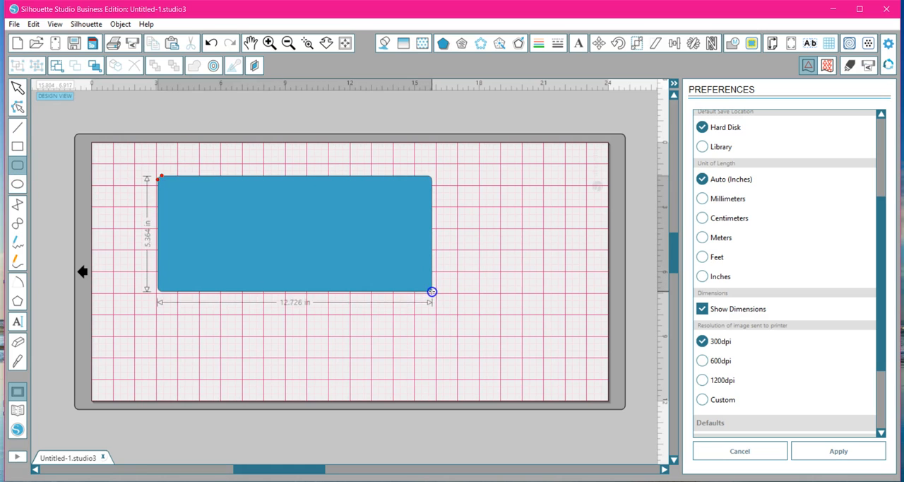
pyautogui.click(396, 265)
pyautogui.moveTo(345, 232); pyautogui.dragTo(461, 226)
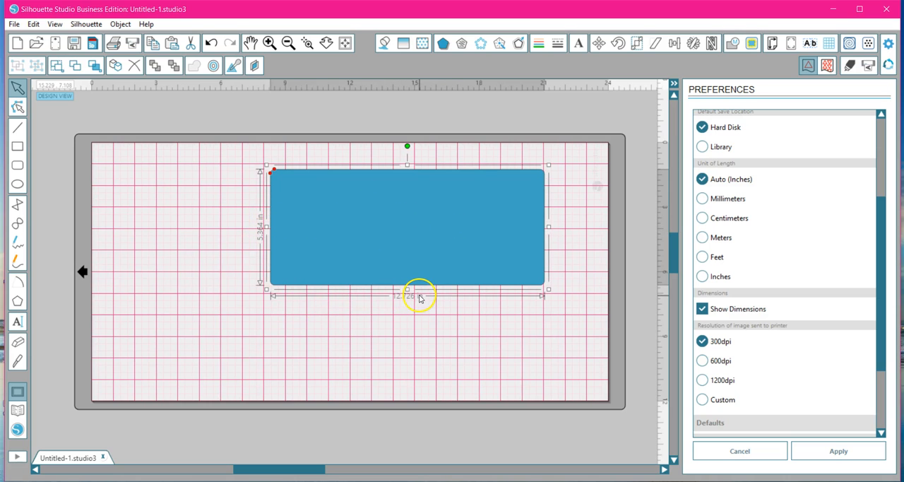
# Turn off Show Dimensions, apply the preference and move the rounded rectangle slightly down.
pyautogui.click(702, 308)
pyautogui.click(819, 446)
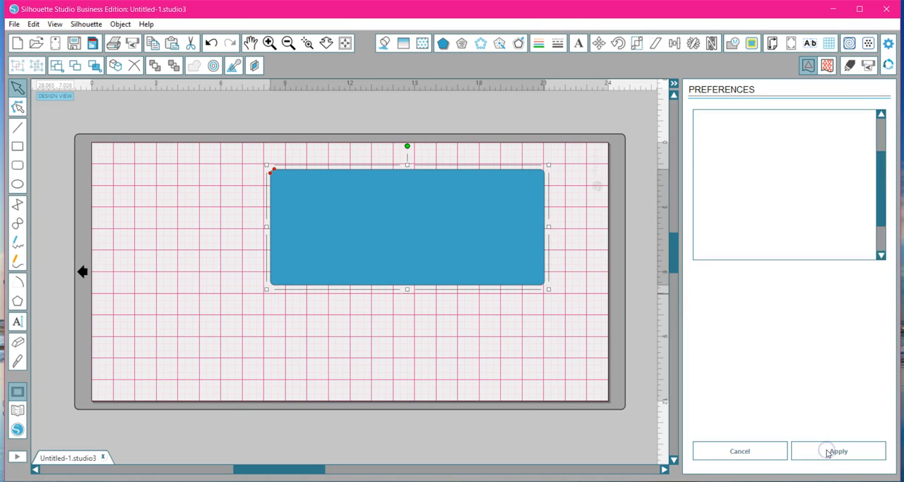
pyautogui.moveTo(445, 198); pyautogui.dragTo(445, 200)
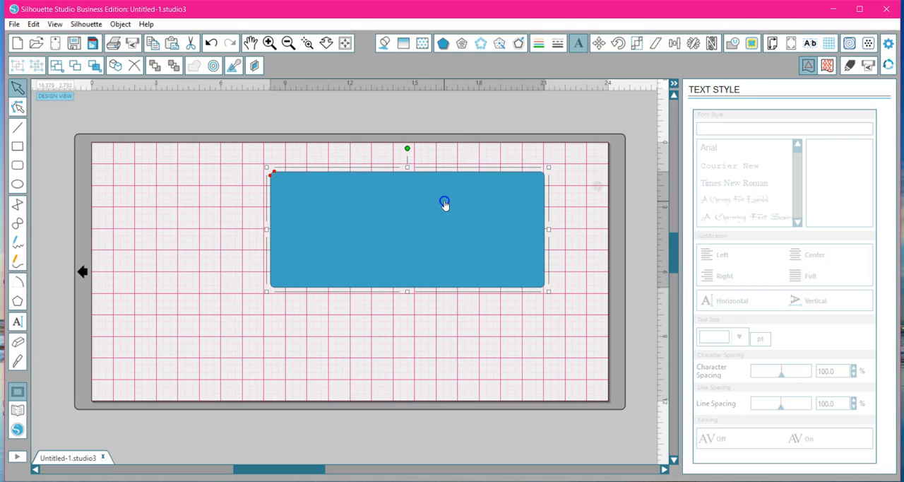
# Turn Show Dimensions back on in the General preferences and apply the change.
pyautogui.click(889, 45)
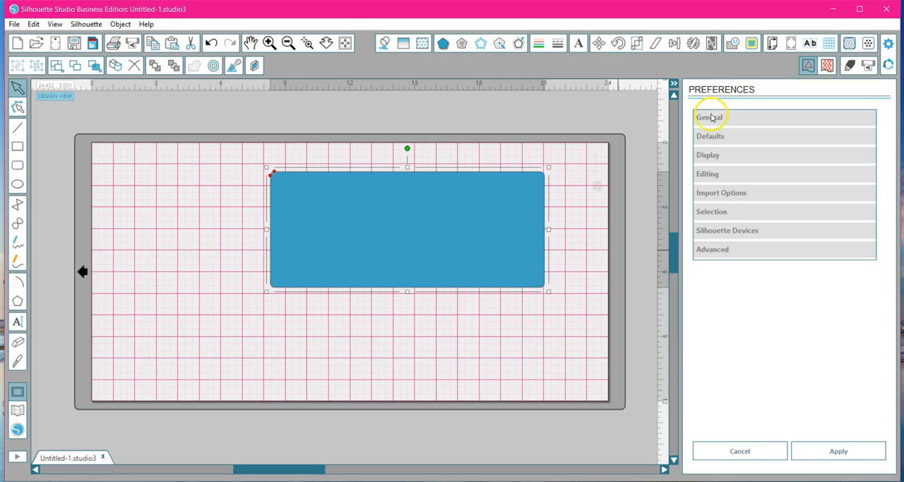
pyautogui.click(712, 117)
pyautogui.scroll(-3, 704, 344)
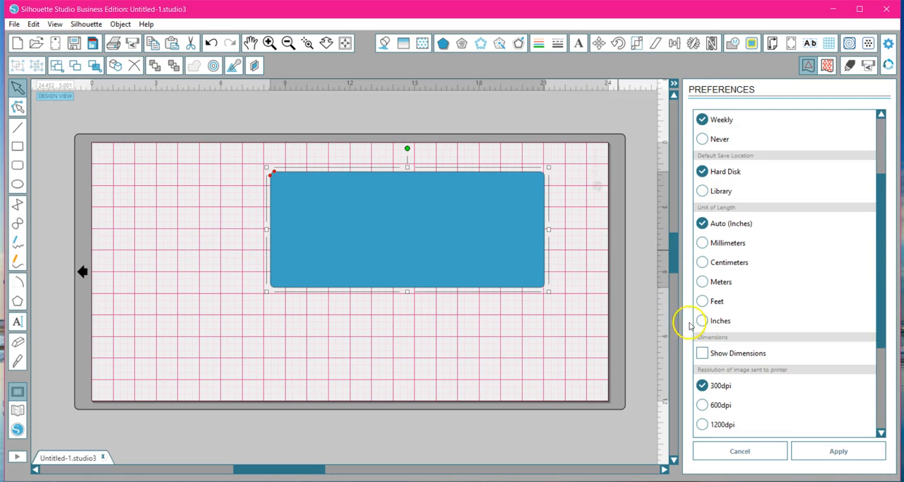
pyautogui.scroll(3, 759, 187)
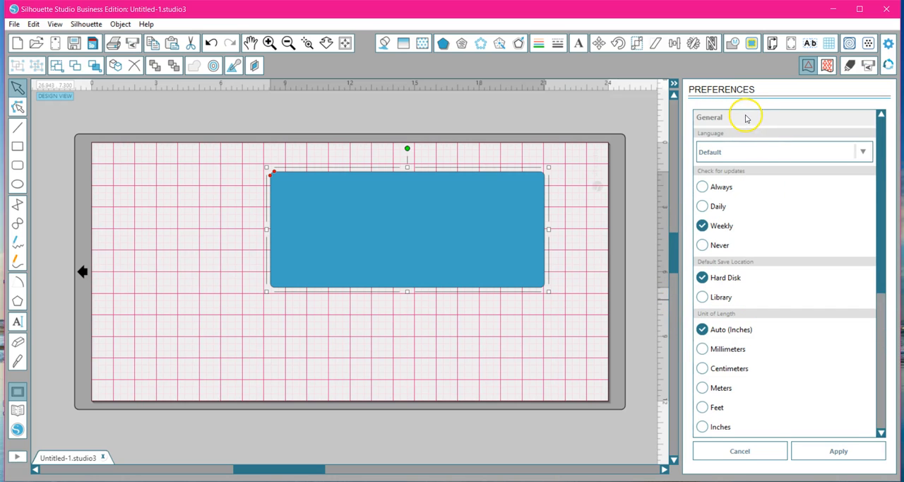
pyautogui.scroll(-5, 748, 183)
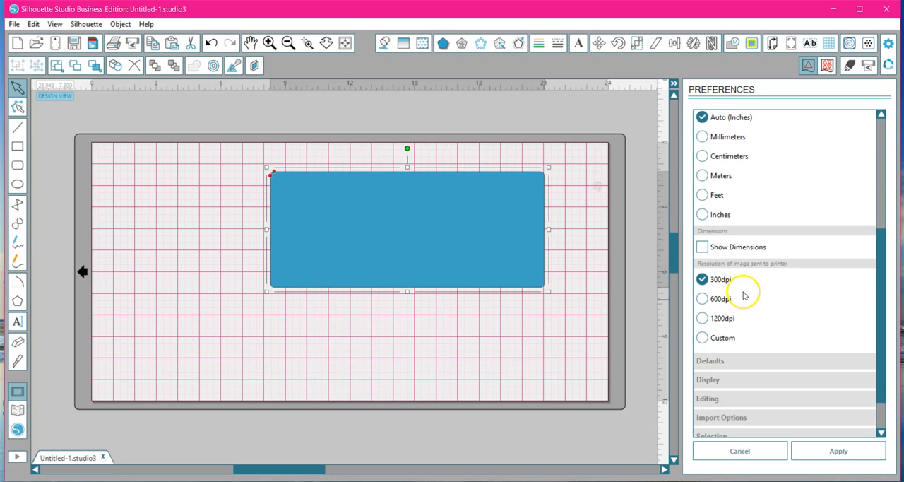
pyautogui.click(703, 247)
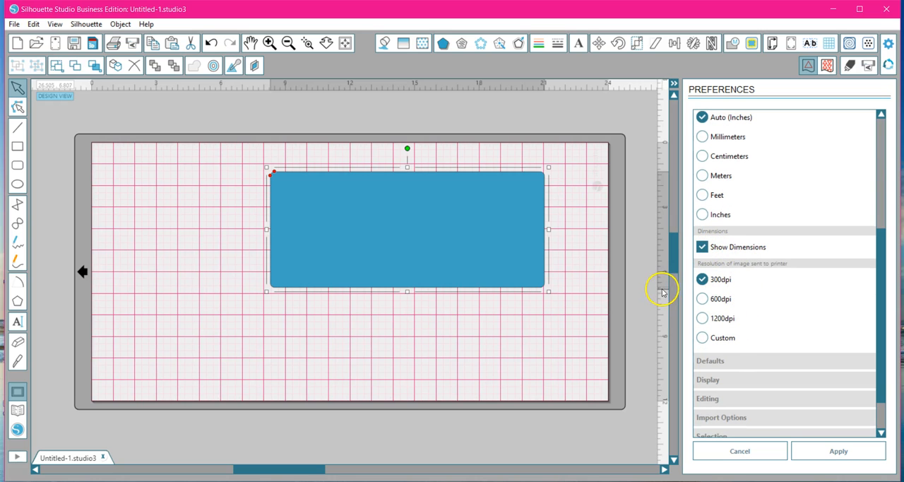
pyautogui.click(844, 449)
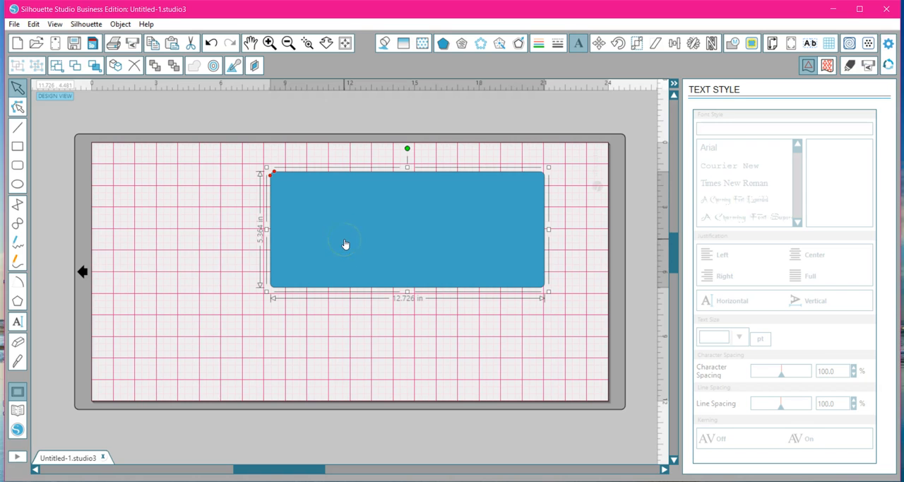
# Move the rounded rectangle slightly up and left, and select Outline Only as the default fill style in the Defaults preferences.
pyautogui.click(32, 25)
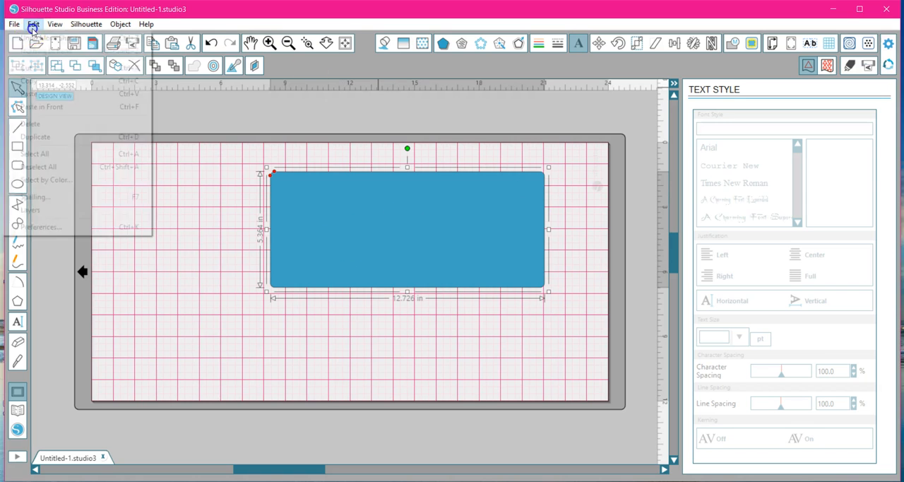
pyautogui.click(890, 45)
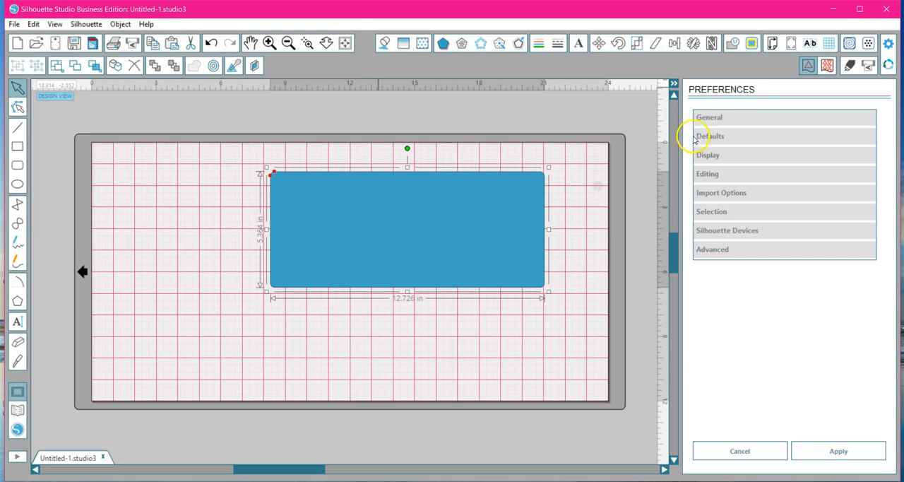
pyautogui.click(715, 117)
pyautogui.scroll(-3, 715, 226)
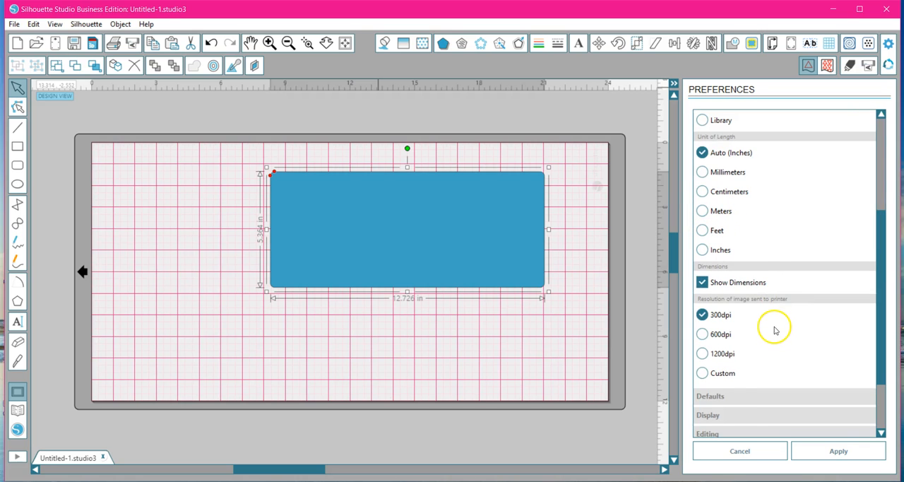
pyautogui.scroll(-1, 774, 330)
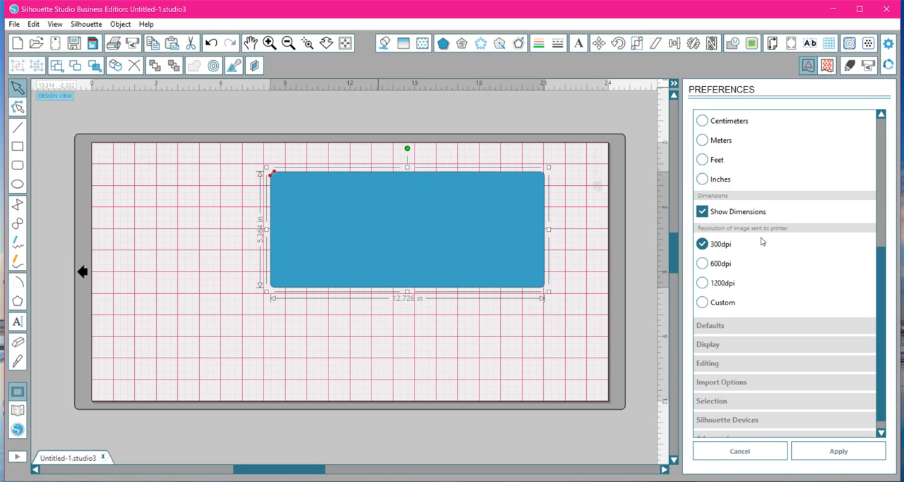
pyautogui.click(714, 327)
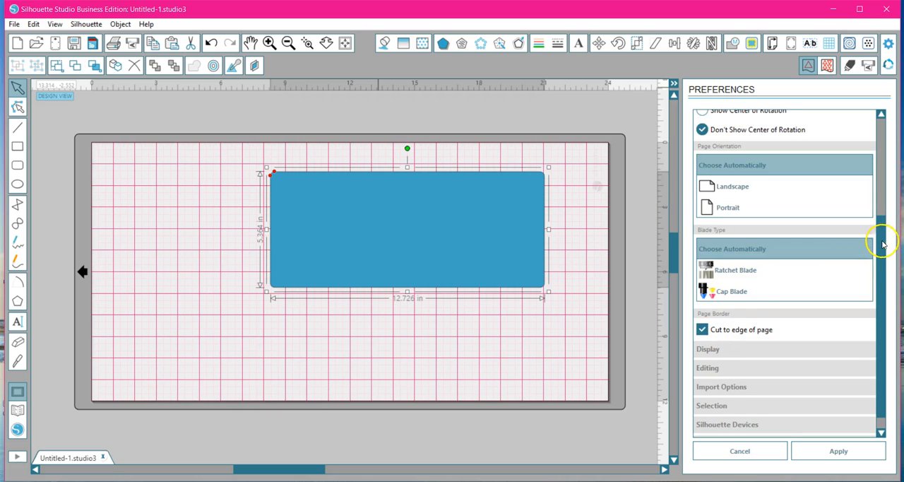
pyautogui.scroll(5, 882, 244)
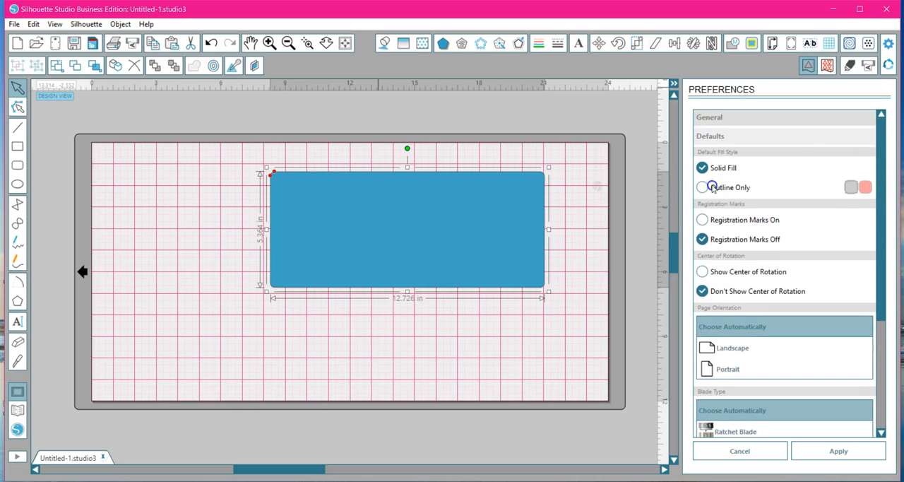
pyautogui.moveTo(450, 248); pyautogui.dragTo(430, 231)
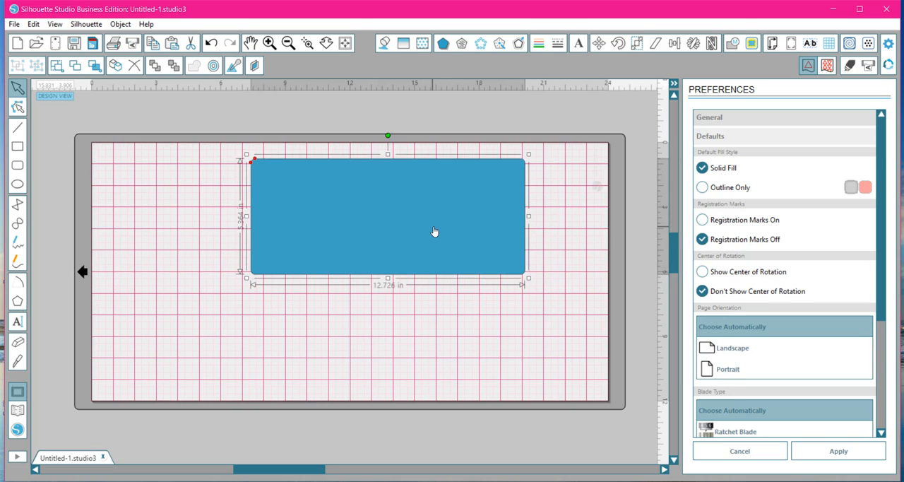
pyautogui.click(703, 188)
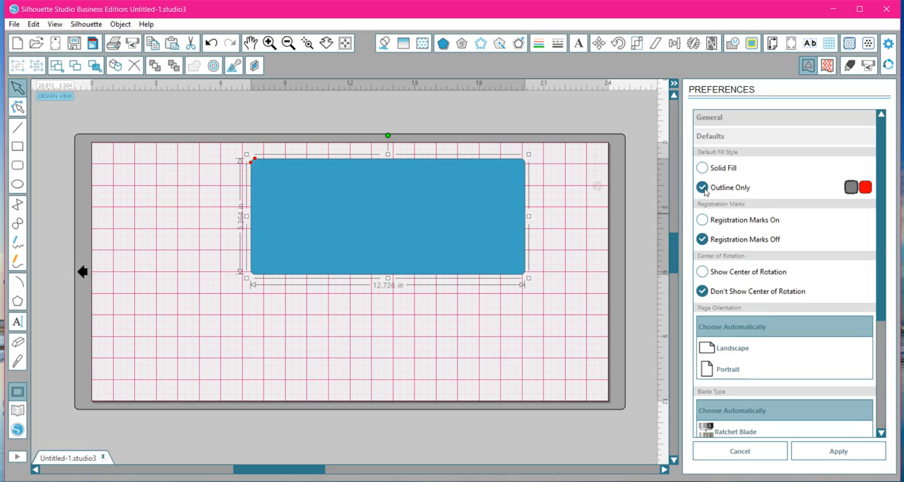
# Draw an ellipse overlapping the page's left edge and apply the pending preference changes.
pyautogui.click(17, 184)
pyautogui.moveTo(75, 199); pyautogui.dragTo(204, 309)
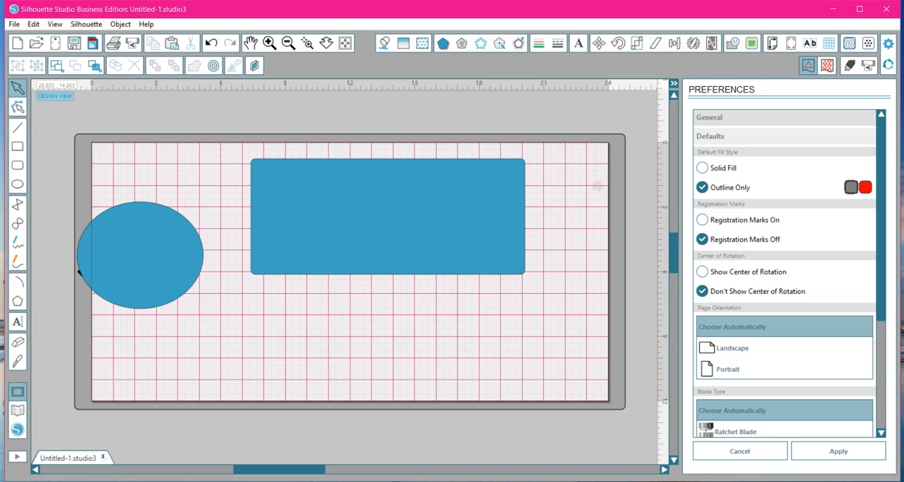
pyautogui.click(853, 449)
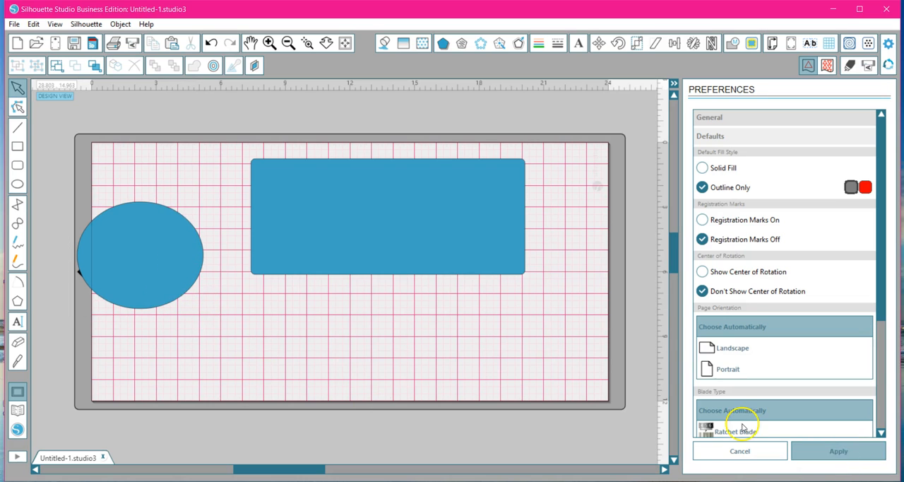
# Draw a second, wider ellipse below the rounded rectangle and move it upward, partly overlapping the page's bottom edge.
pyautogui.moveTo(386, 302); pyautogui.dragTo(529, 400)
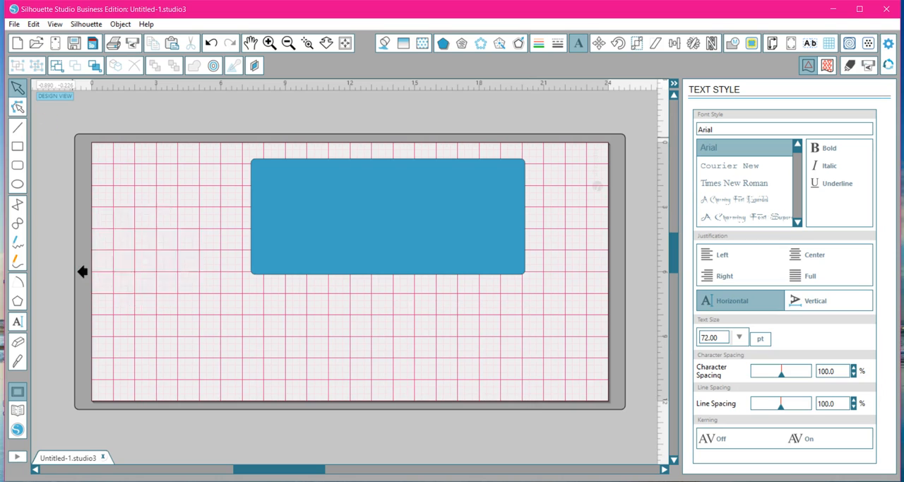
pyautogui.click(17, 185)
pyautogui.moveTo(276, 332); pyautogui.dragTo(499, 457)
pyautogui.moveTo(493, 428)
pyautogui.mouseDown()
pyautogui.moveTo(394, 346)
pyautogui.moveTo(506, 374)
pyautogui.mouseUp()
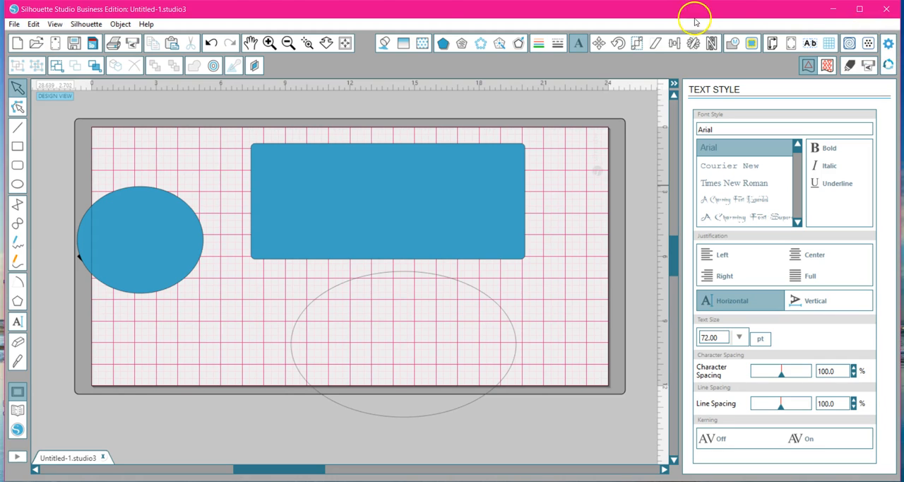
# Move the outlined ellipse slightly up and right, then set the default fill style to Solid Fill and apply it.
pyautogui.click(889, 43)
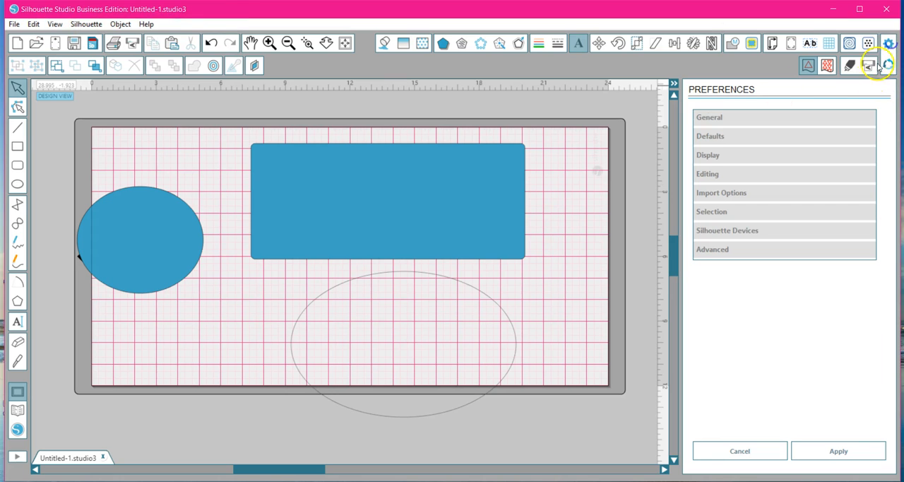
pyautogui.click(721, 138)
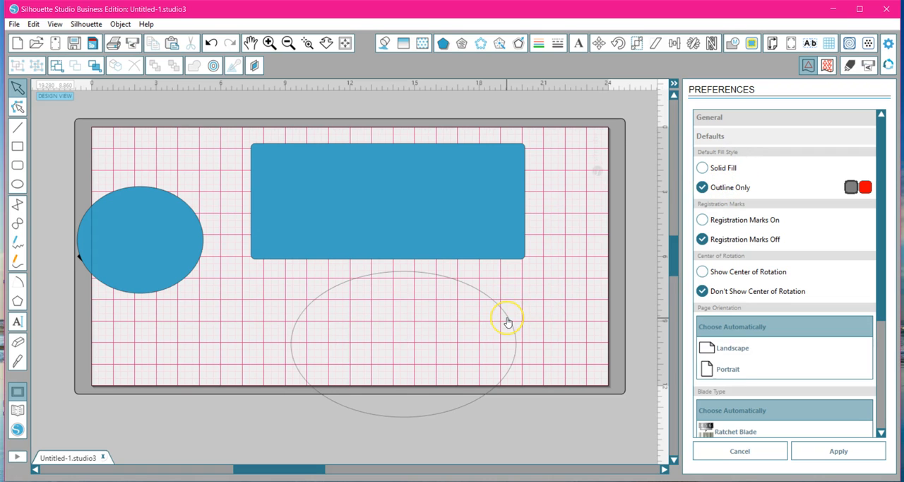
pyautogui.moveTo(508, 322); pyautogui.dragTo(530, 312)
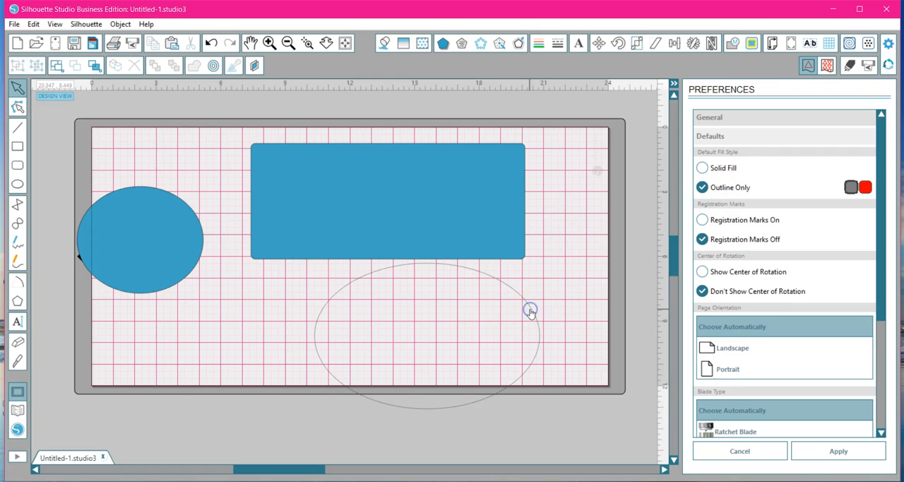
pyautogui.click(700, 169)
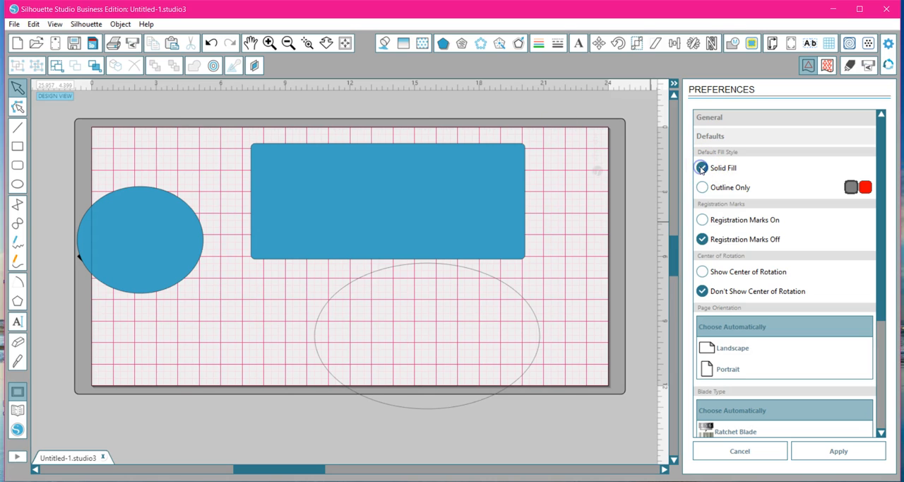
pyautogui.click(857, 458)
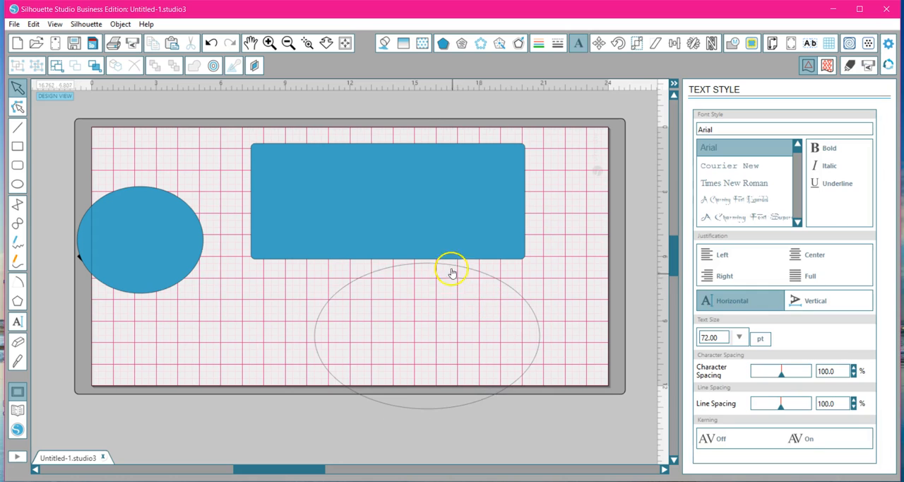
# Draw a solid-filled ellipse overlapping the page's bottom edge, to the left of the outlined ellipse.
pyautogui.click(18, 184)
pyautogui.moveTo(164, 321); pyautogui.dragTo(303, 449)
pyautogui.click(344, 441)
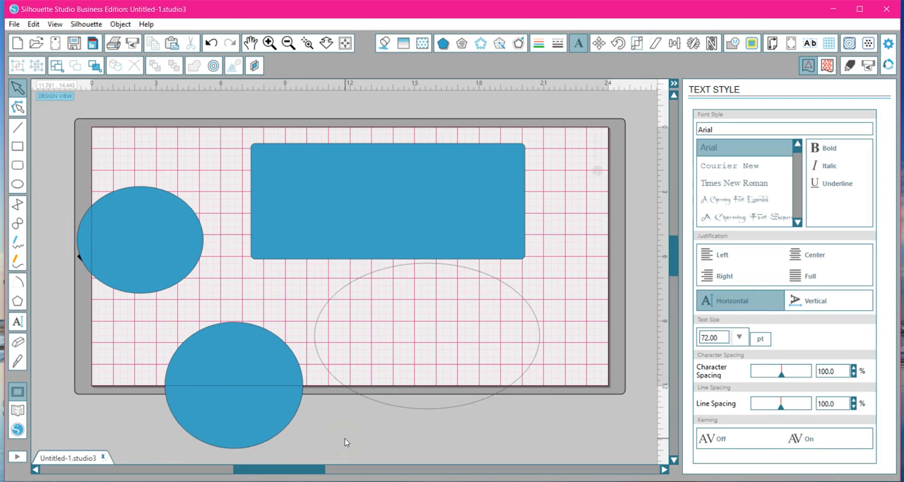
# Draw a large regular polygon over the page's lower-right corner and set it to 13 sides.
pyautogui.click(17, 302)
pyautogui.moveTo(509, 289)
pyautogui.mouseDown()
pyautogui.moveTo(571, 327)
pyautogui.moveTo(573, 382)
pyautogui.mouseUp()
pyautogui.moveTo(543, 330); pyautogui.dragTo(531, 399)
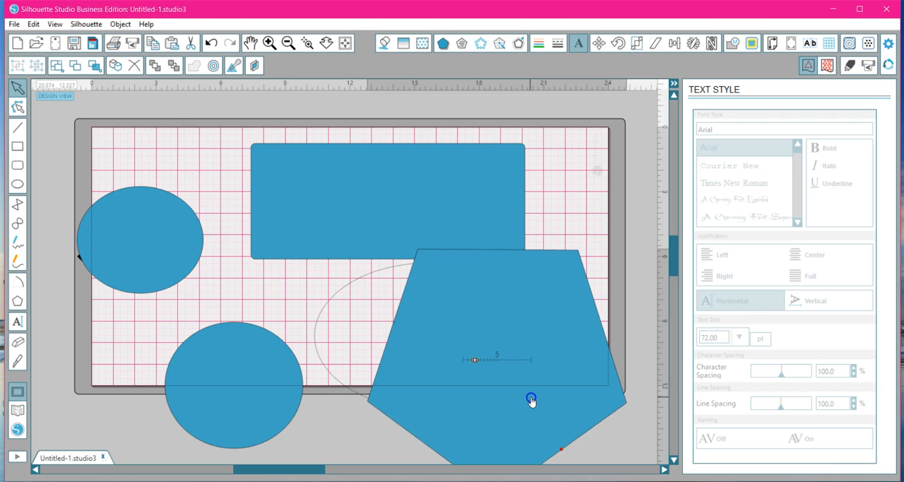
pyautogui.moveTo(475, 359); pyautogui.dragTo(498, 361)
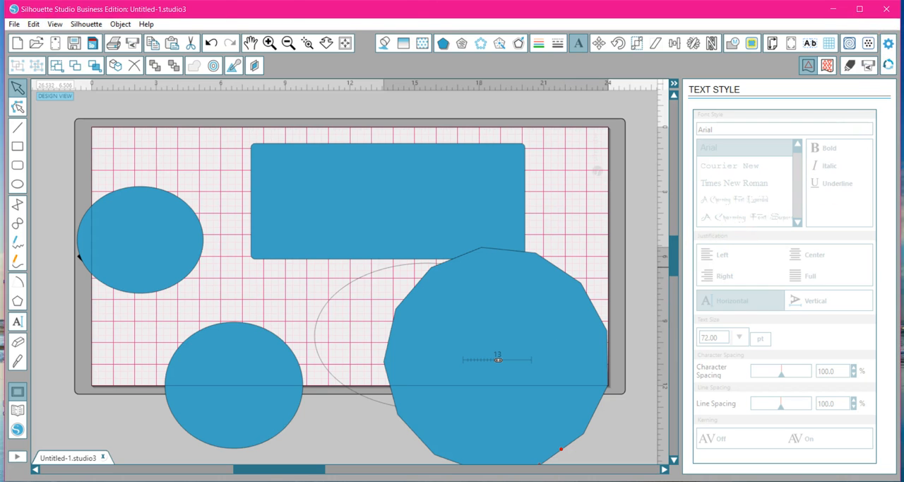
# Open the Defaults preferences and move the 13-sided polygon up and right, across the page's right edge.
pyautogui.click(34, 24)
pyautogui.click(32, 228)
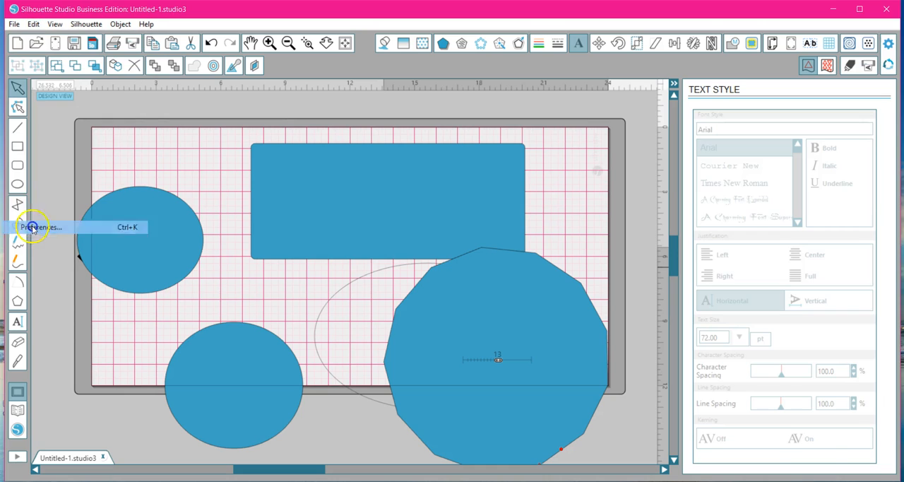
pyautogui.click(806, 108)
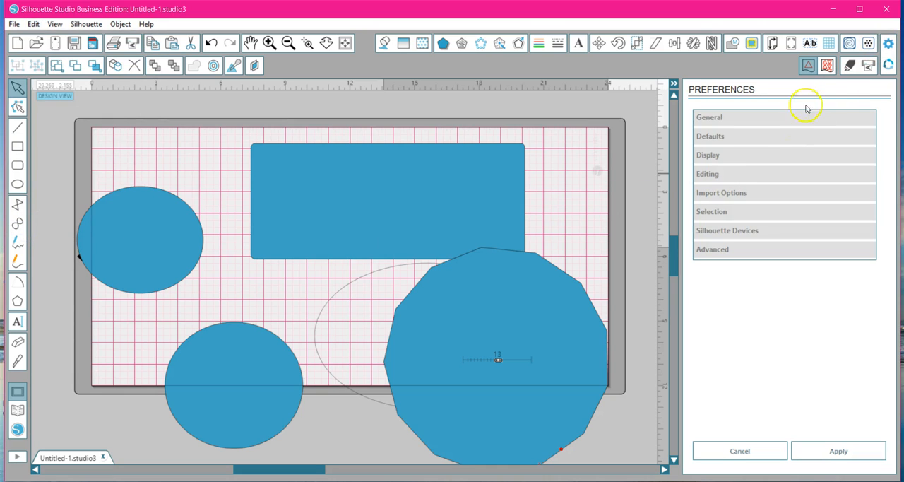
pyautogui.click(711, 137)
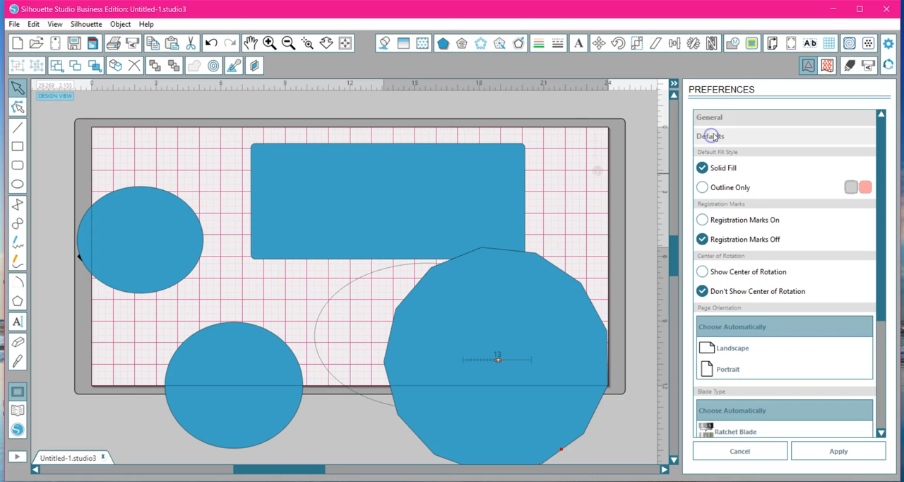
pyautogui.click(513, 340)
pyautogui.moveTo(539, 333); pyautogui.dragTo(653, 208)
# Try the registration mark options, leave Registration Marks Off, and apply Show Center of Rotation as the default.
pyautogui.click(703, 221)
pyautogui.click(702, 220)
pyautogui.click(702, 241)
pyautogui.click(717, 223)
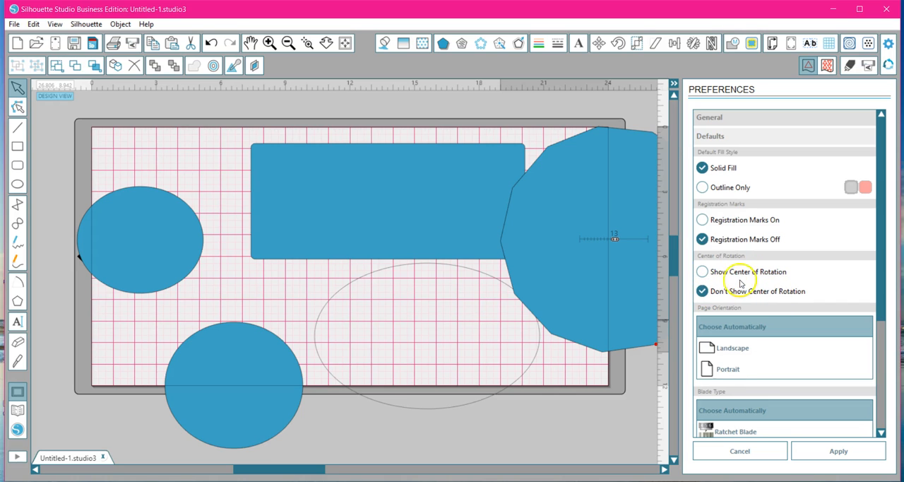
pyautogui.click(703, 273)
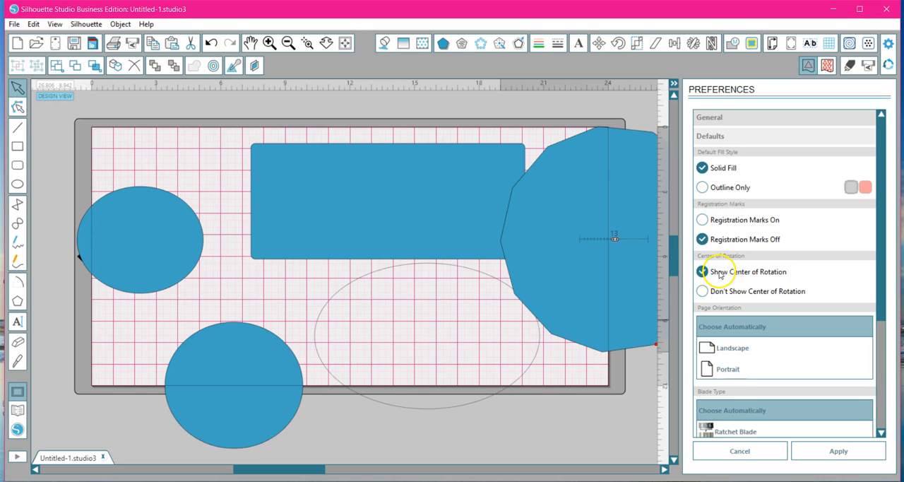
pyautogui.click(839, 449)
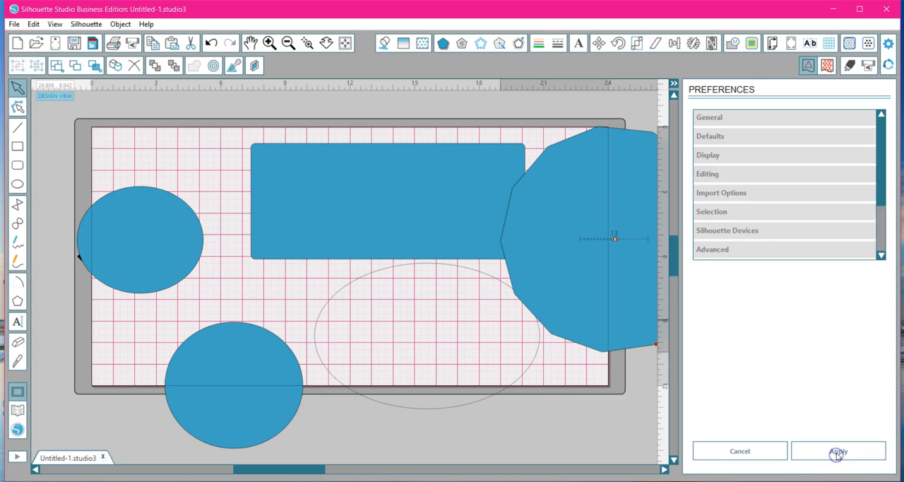
# Move the rounded rectangle's center of rotation into the outlined ellipse below and rotate the rectangle slightly counterclockwise.
pyautogui.click(360, 160)
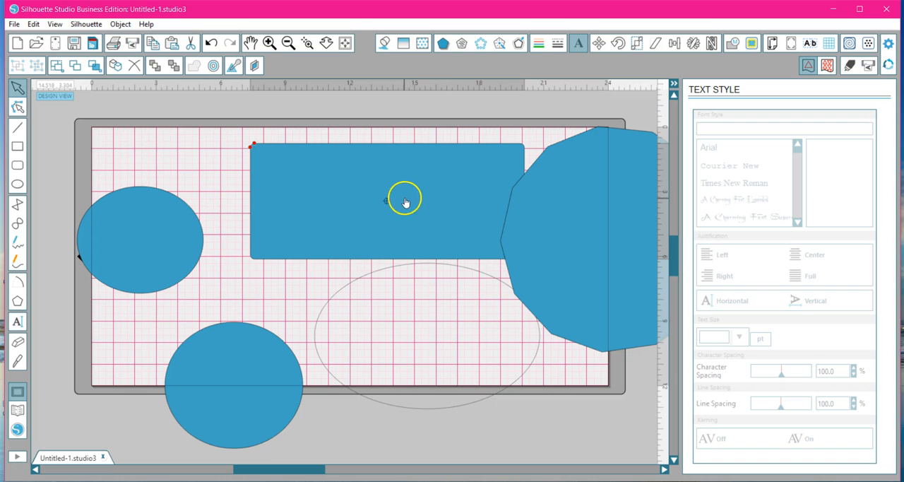
pyautogui.moveTo(386, 201)
pyautogui.mouseDown()
pyautogui.moveTo(404, 268)
pyautogui.moveTo(406, 329)
pyautogui.mouseUp()
pyautogui.click(416, 243)
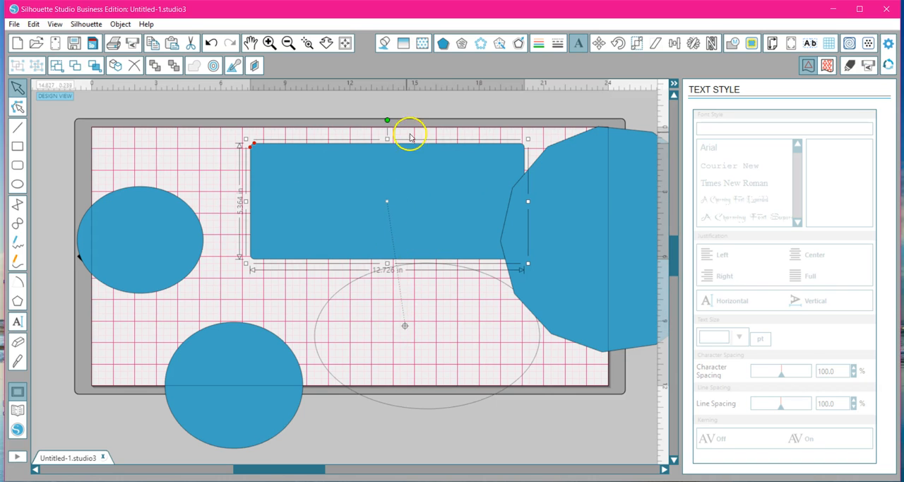
pyautogui.moveTo(388, 120); pyautogui.dragTo(381, 250)
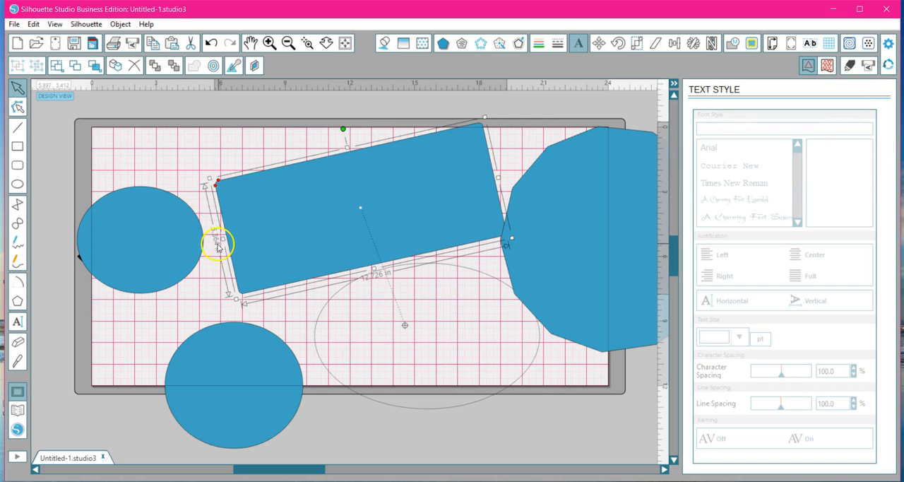
# Shrink the ellipse at the page's left edge to about 0.64 by 0.54 in and move its center of rotation onto the page.
pyautogui.click(164, 248)
pyautogui.moveTo(207, 298); pyautogui.dragTo(94, 200)
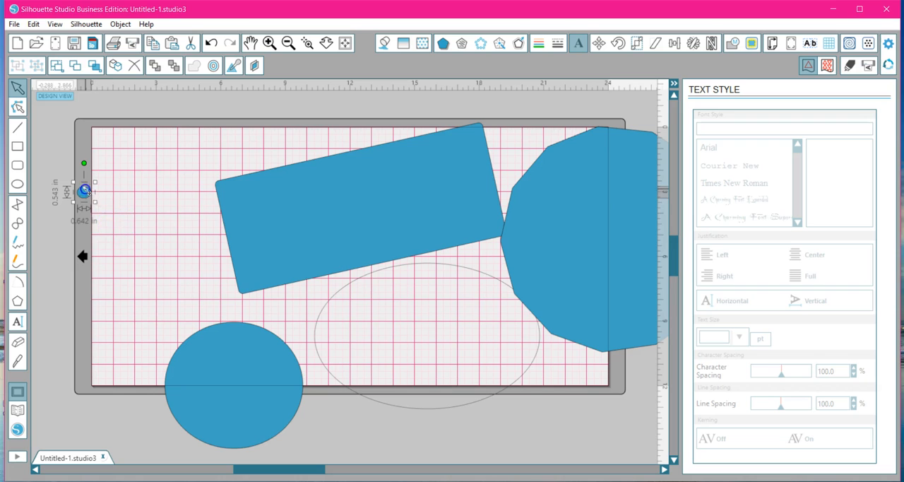
pyautogui.moveTo(95, 214); pyautogui.dragTo(172, 230)
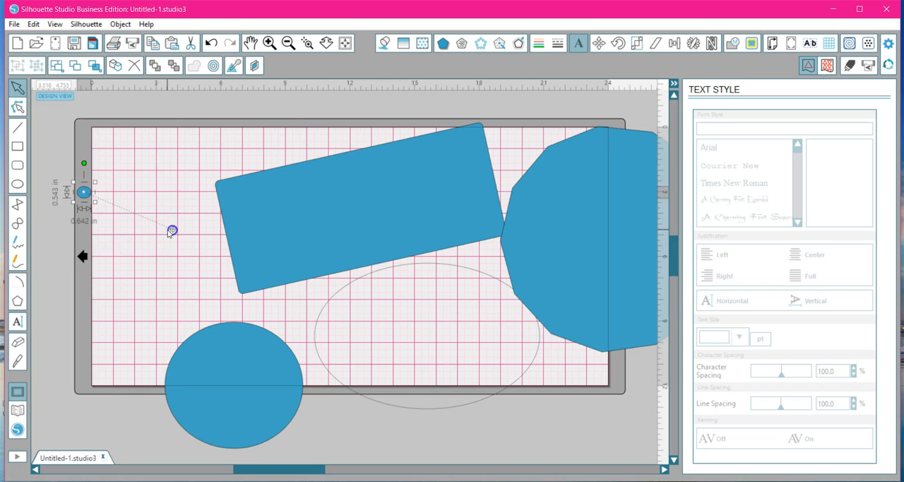
# Set the default to Don't Show Center of Rotation and apply the preference.
pyautogui.click(889, 45)
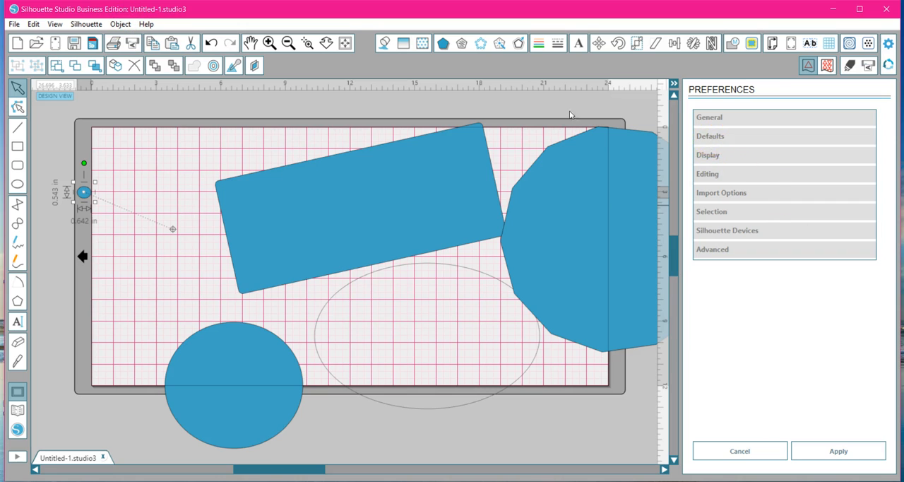
pyautogui.click(710, 136)
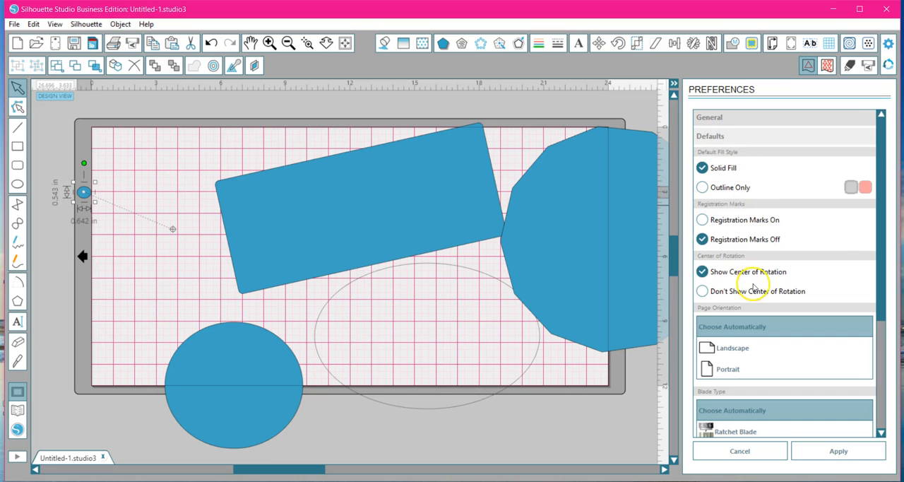
pyautogui.click(705, 291)
pyautogui.click(828, 456)
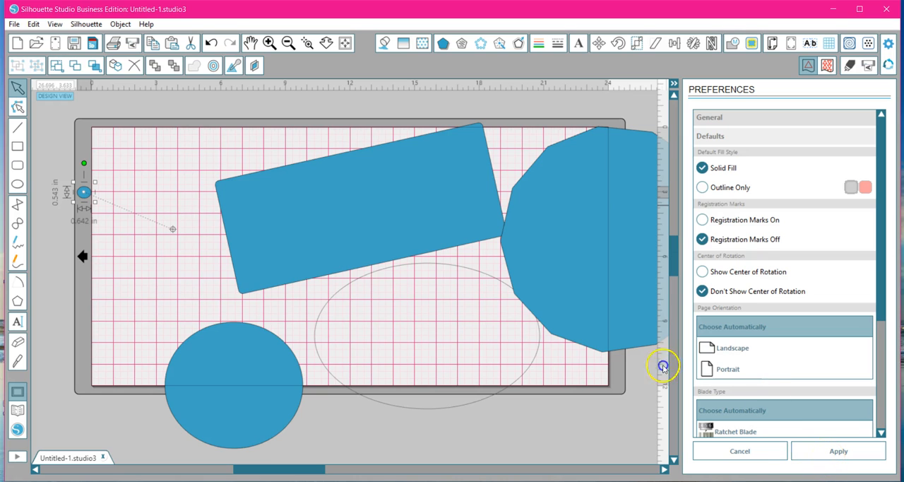
pyautogui.click(828, 456)
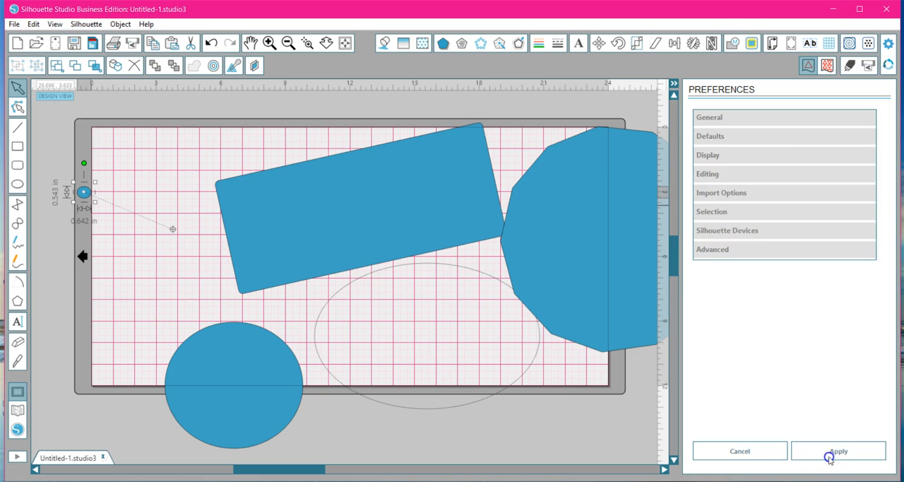
# Review the default page orientation and blade type options, and clear Cut to edge of page without applying it.
pyautogui.click(890, 43)
pyautogui.click(706, 137)
pyautogui.scroll(-1, 788, 247)
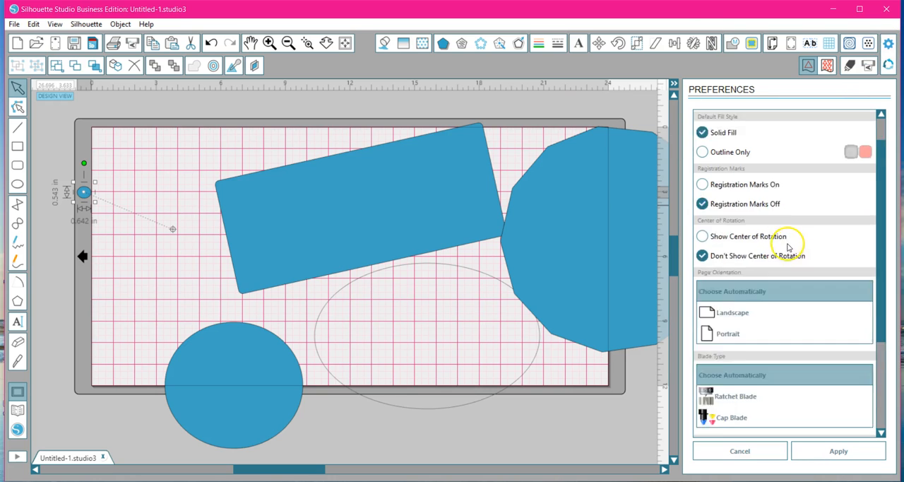
pyautogui.scroll(-1, 788, 246)
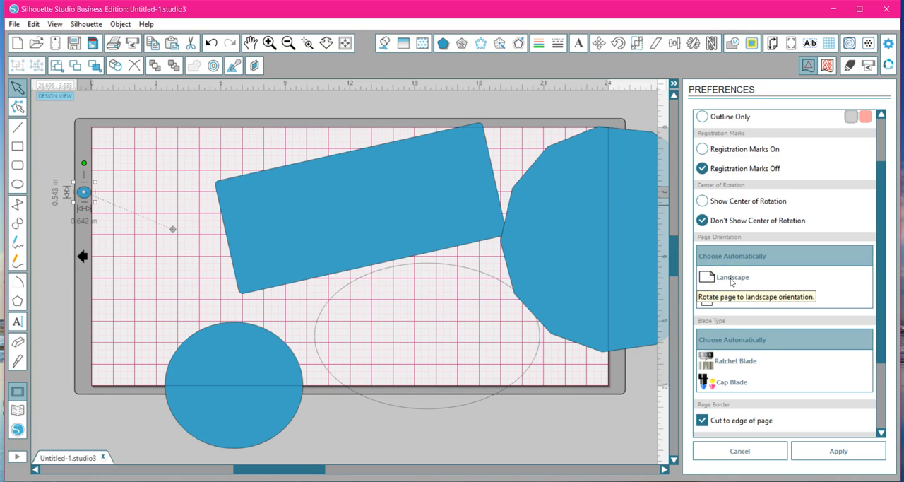
pyautogui.click(731, 301)
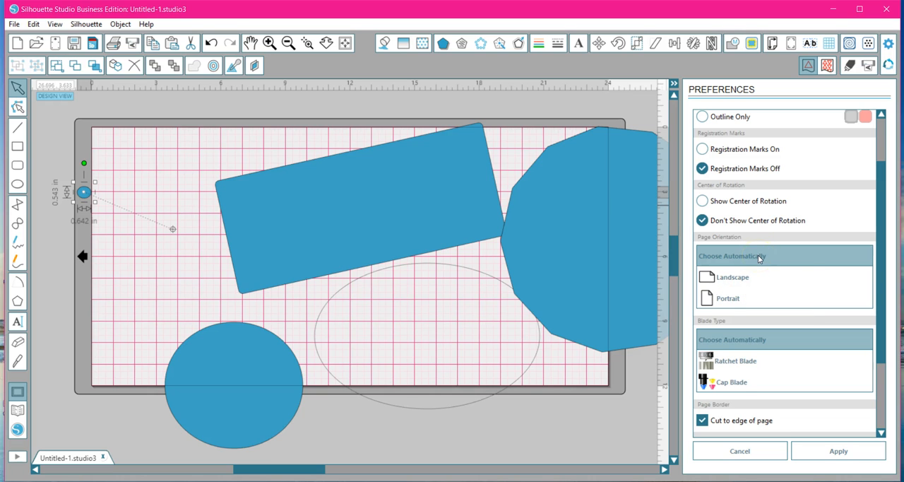
pyautogui.moveTo(879, 198); pyautogui.dragTo(879, 260)
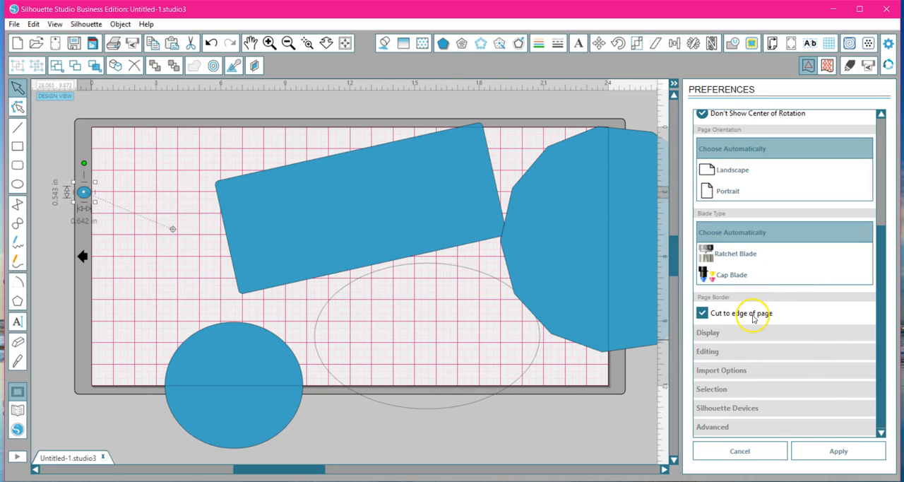
pyautogui.click(704, 314)
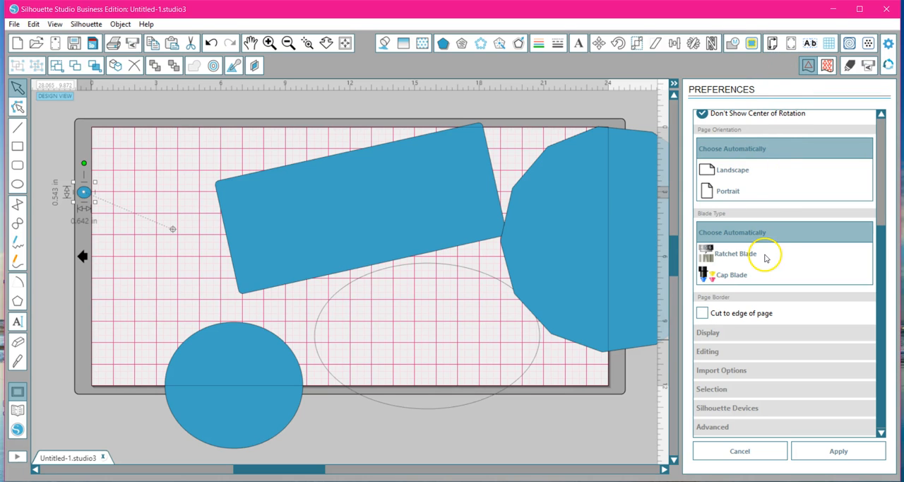
# Turn on Show Cut Border in the design page settings, then reopen the preferences and apply them.
pyautogui.click(773, 45)
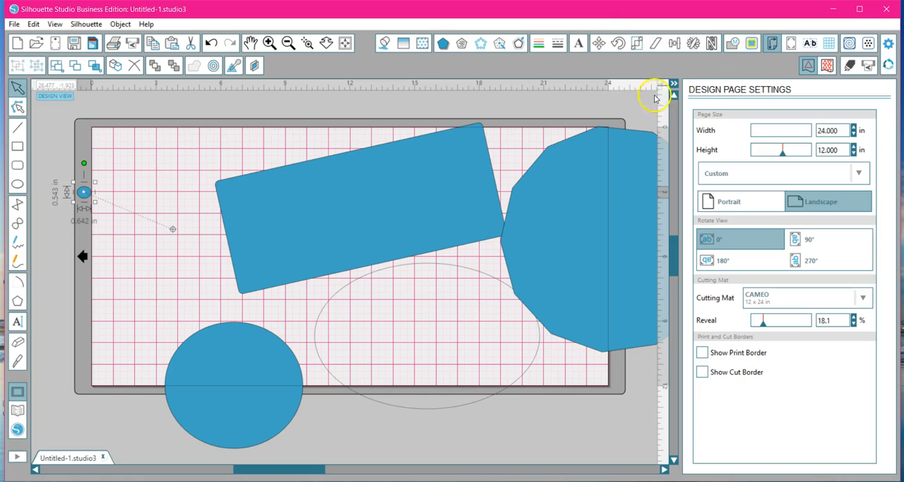
pyautogui.click(702, 372)
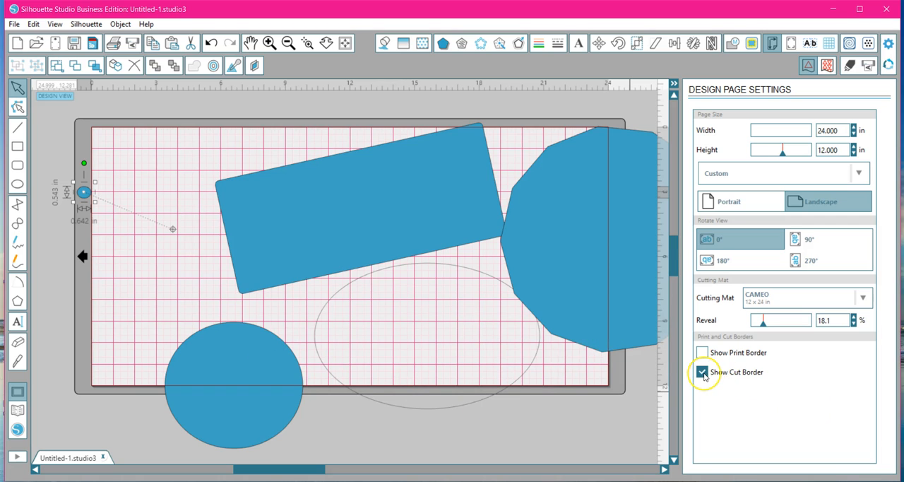
pyautogui.click(889, 44)
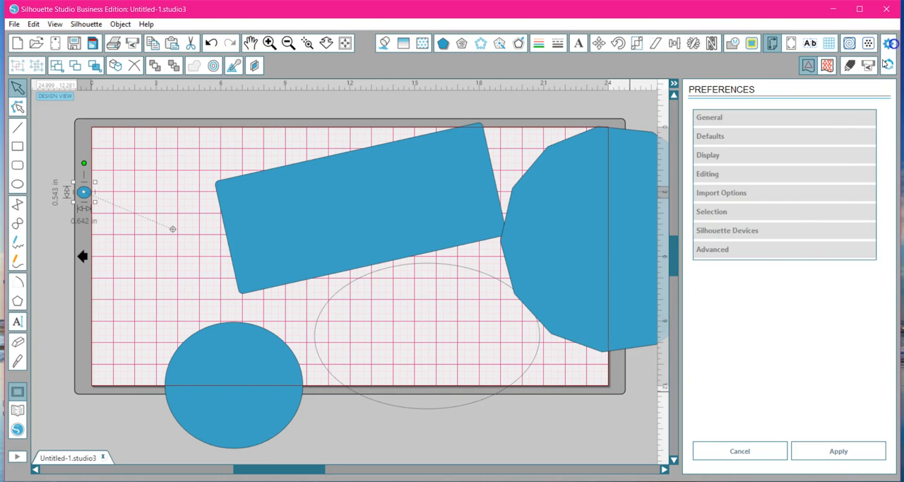
pyautogui.click(834, 450)
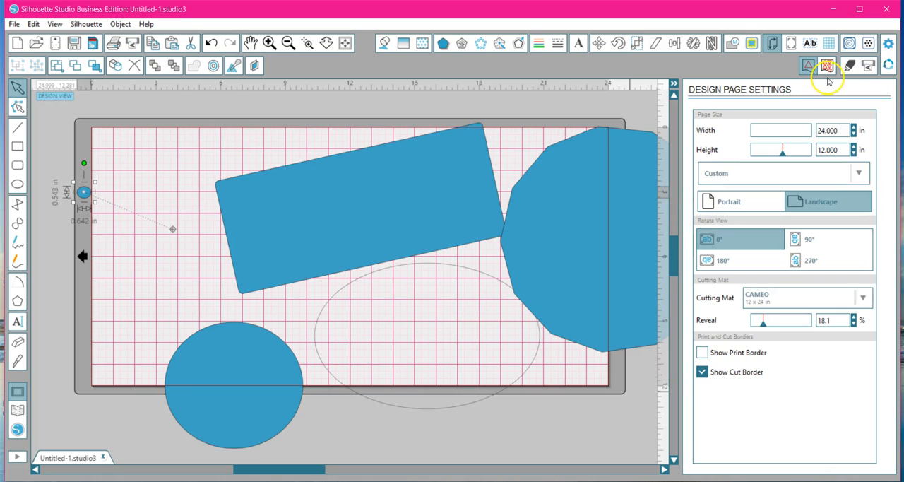
pyautogui.click(701, 372)
# Clear Cut to edge of page in the Defaults preferences and apply the change.
pyautogui.click(889, 43)
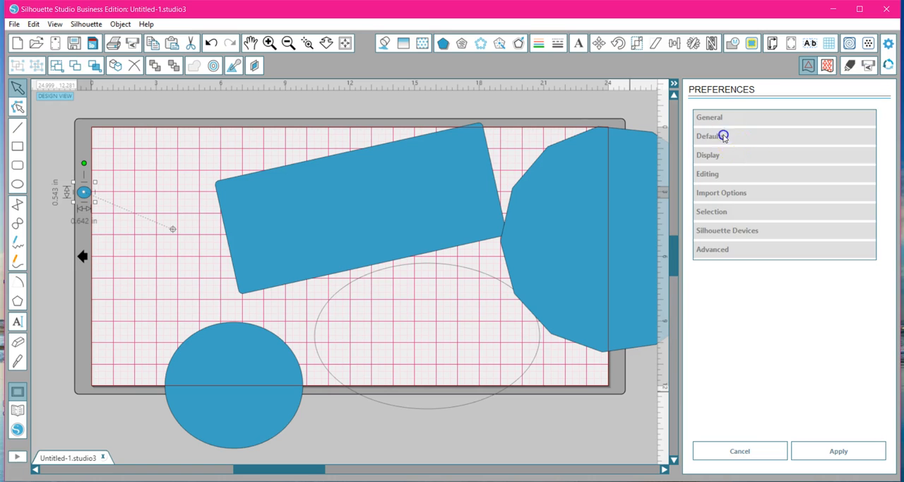
pyautogui.click(723, 137)
pyautogui.scroll(-3, 776, 379)
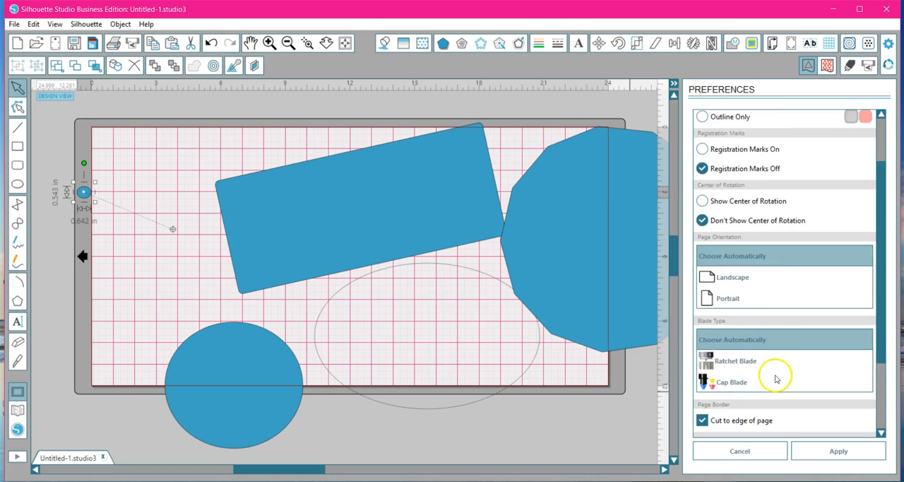
pyautogui.scroll(-2, 776, 379)
pyautogui.click(702, 349)
pyautogui.click(836, 451)
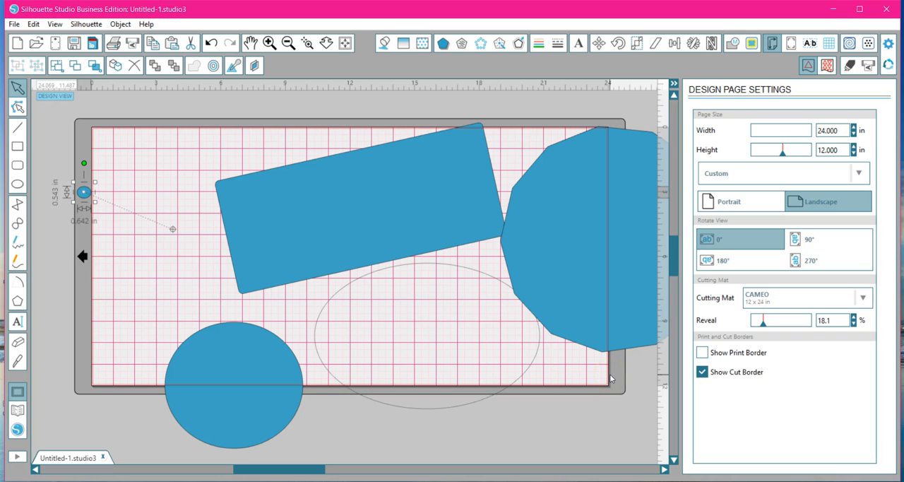
# Examine the cut border at the page's lower-right corner up close.
pyautogui.click(307, 43)
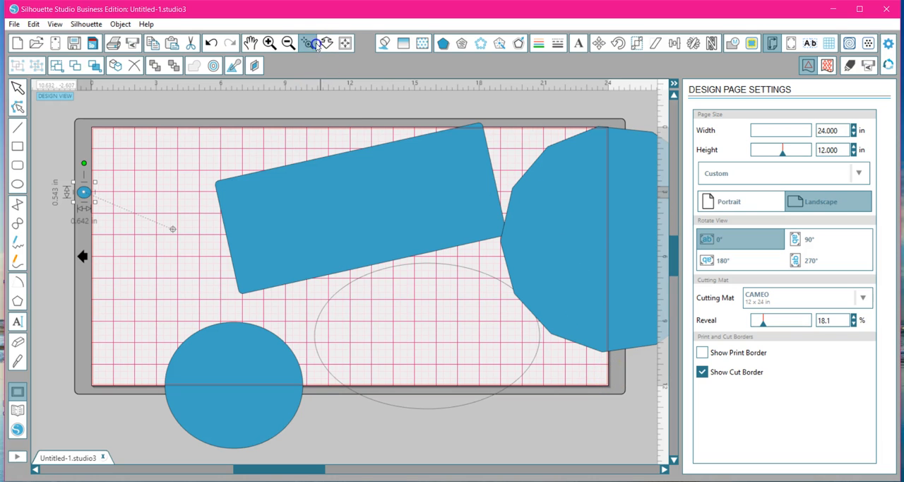
pyautogui.click(602, 303)
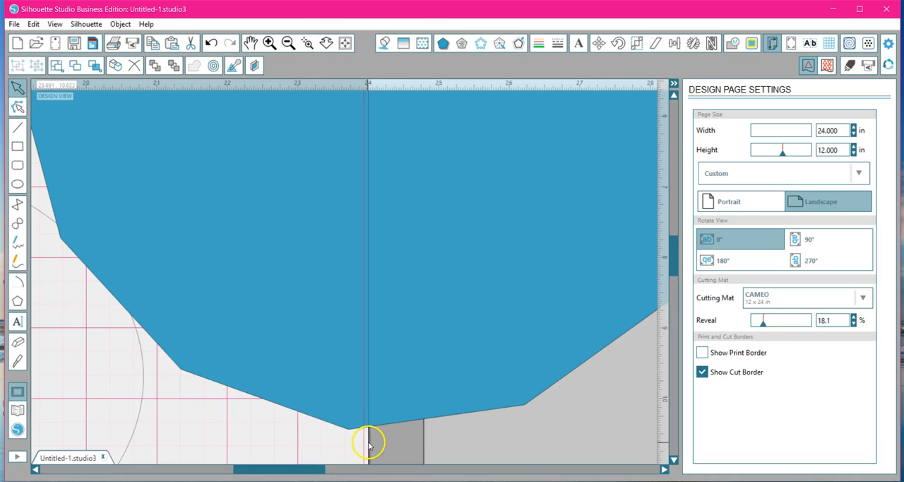
pyautogui.moveTo(674, 305); pyautogui.dragTo(675, 340)
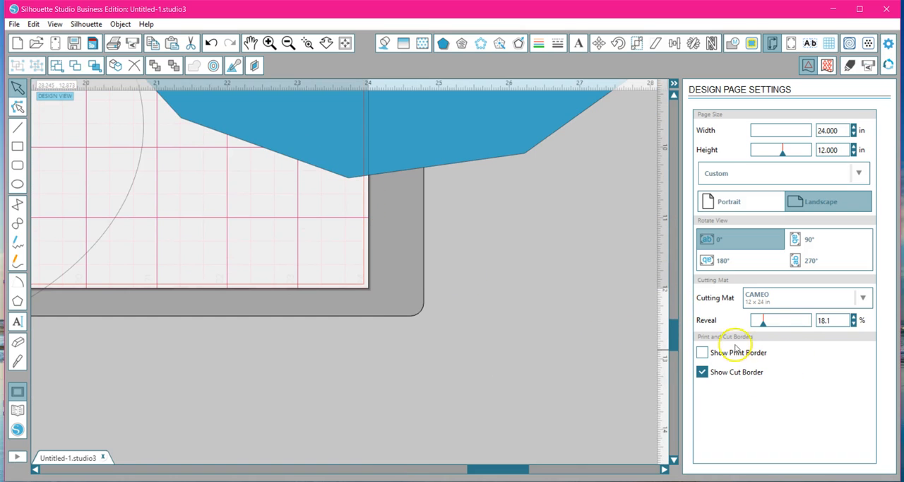
# Turn on Cut to edge of page in the Defaults preferences and apply the change.
pyautogui.click(888, 43)
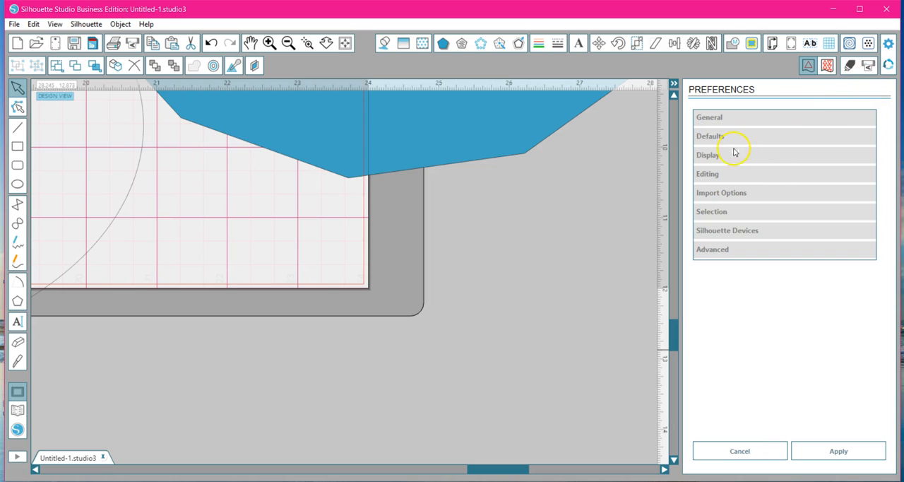
pyautogui.click(710, 136)
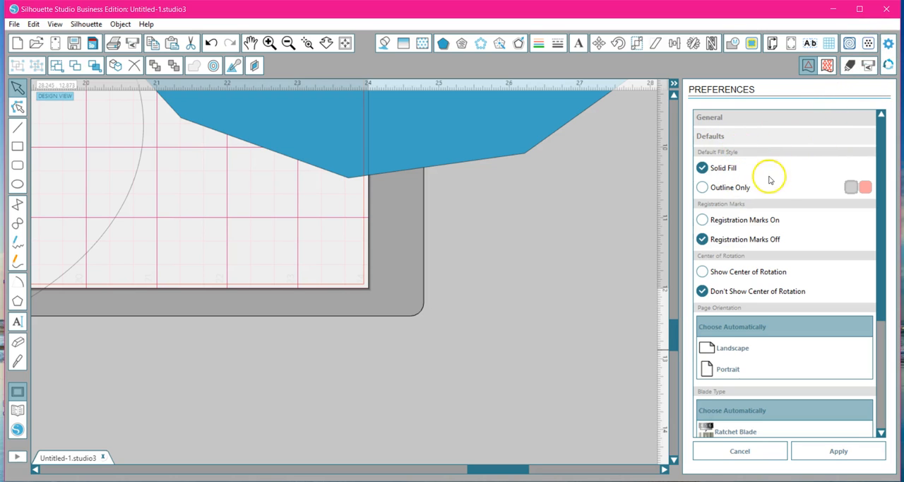
pyautogui.scroll(-4, 762, 237)
pyautogui.click(702, 349)
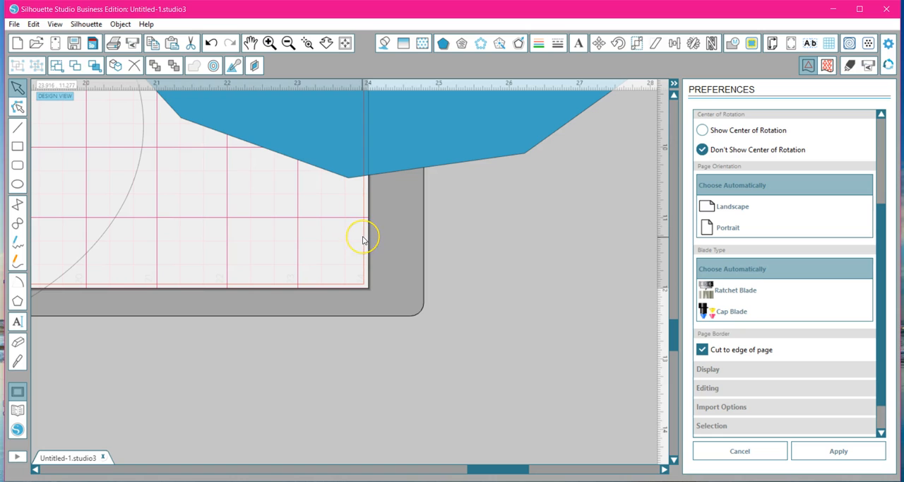
pyautogui.click(840, 451)
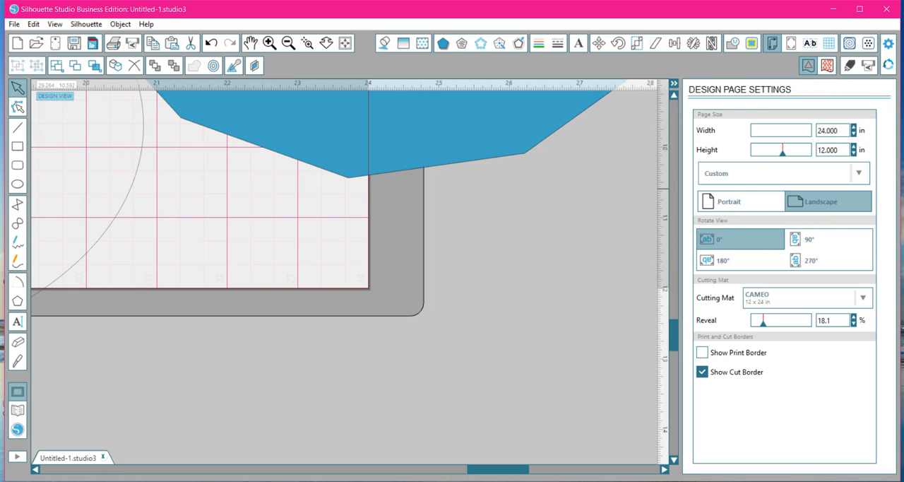
# Reduce the Button Size in the Display preferences to the second-smallest notch and apply it.
pyautogui.click(888, 45)
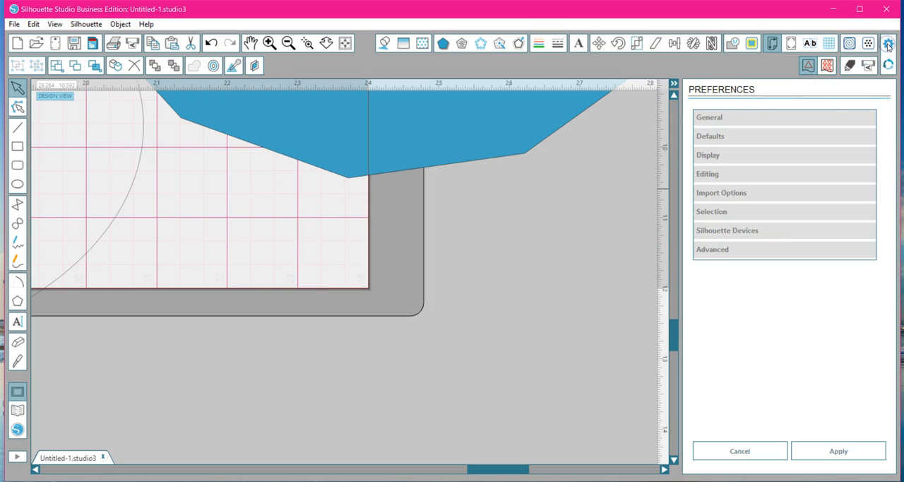
pyautogui.click(696, 137)
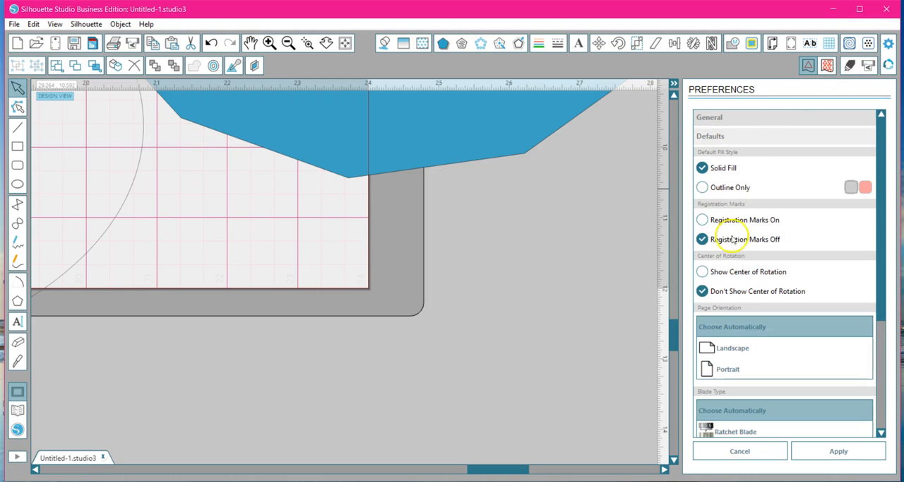
pyautogui.scroll(-3, 760, 318)
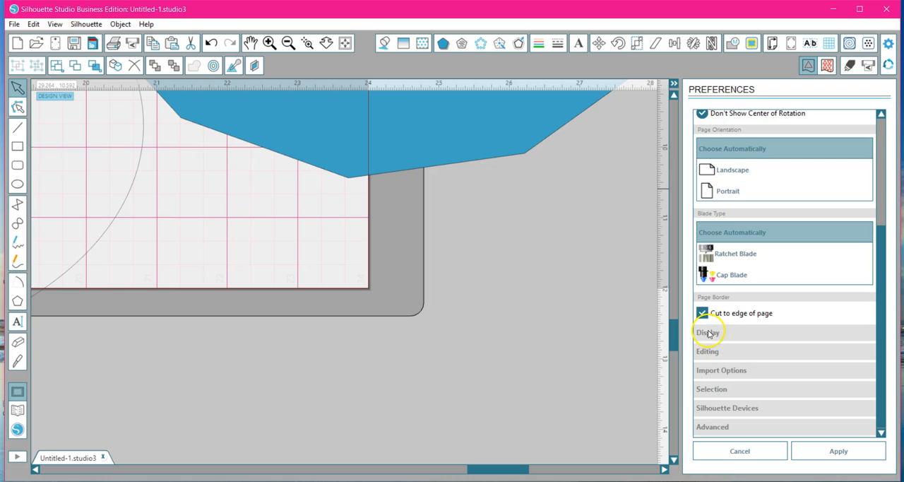
pyautogui.click(710, 333)
pyautogui.scroll(3, 763, 238)
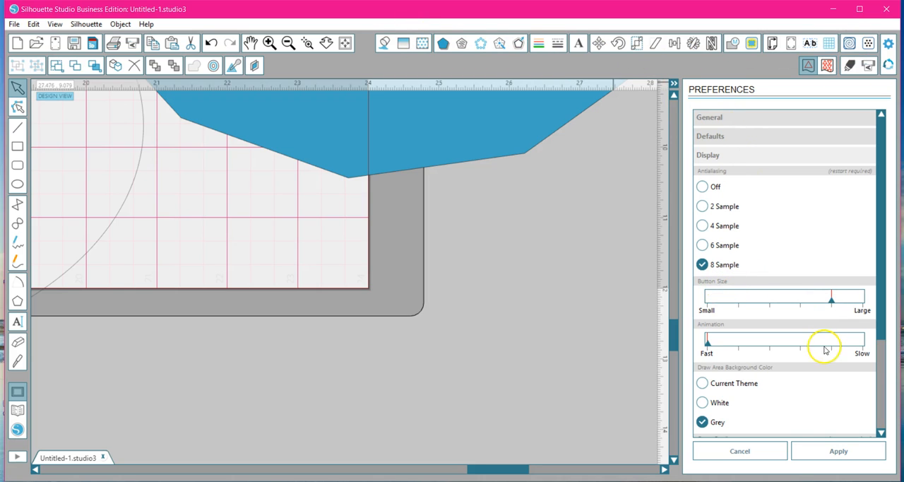
pyautogui.moveTo(827, 299); pyautogui.dragTo(730, 299)
pyautogui.click(861, 456)
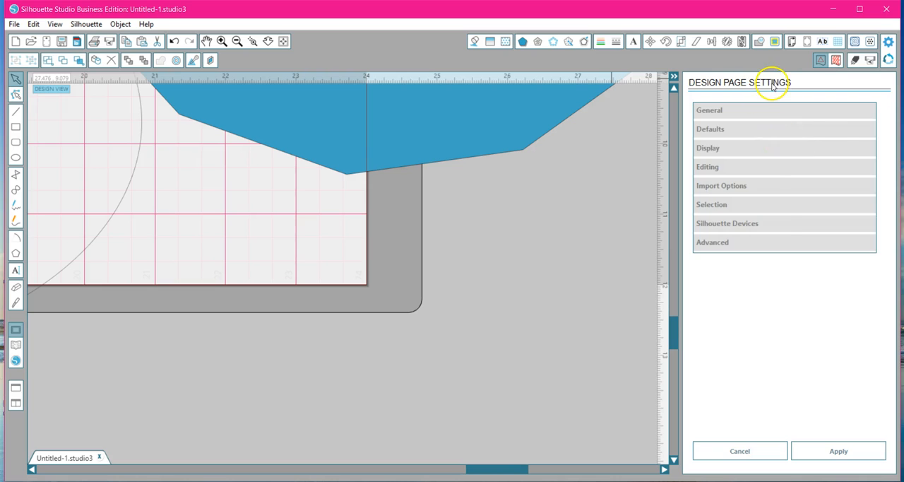
# Reopen the Display preferences, raise the Button Size to the second-largest notch and apply it.
pyautogui.click(888, 42)
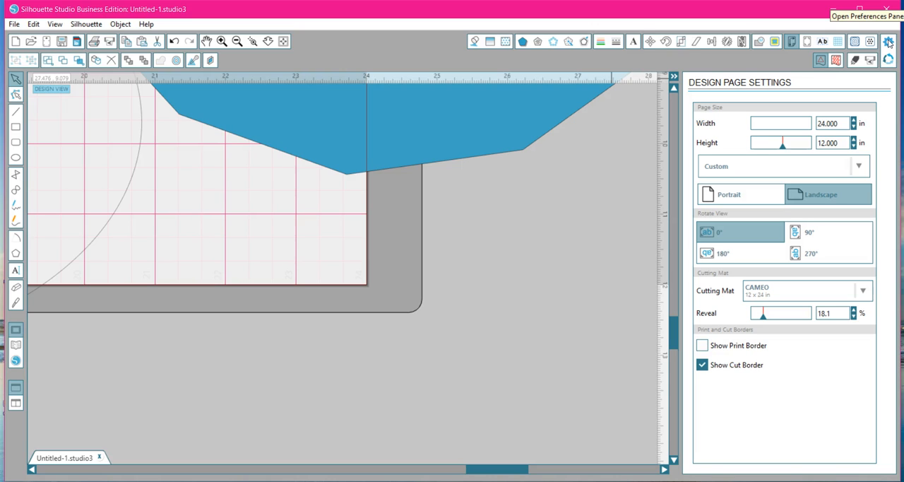
pyautogui.click(33, 24)
pyautogui.click(65, 227)
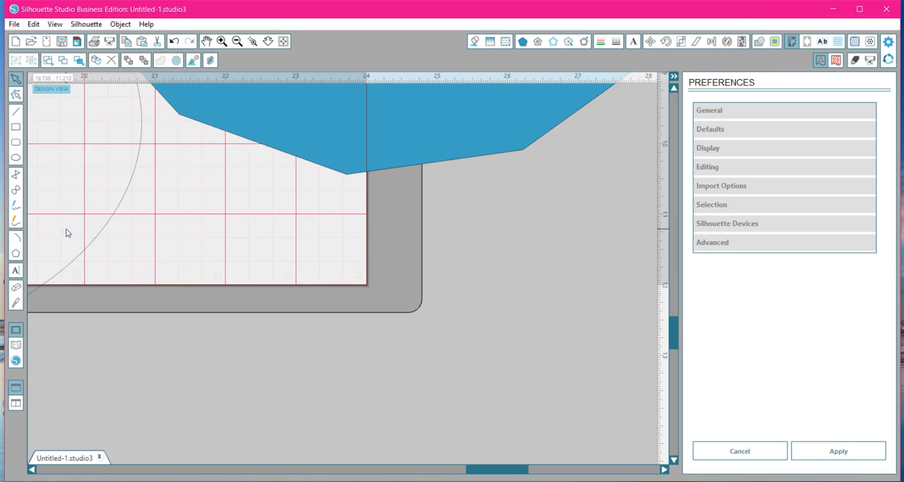
pyautogui.click(708, 148)
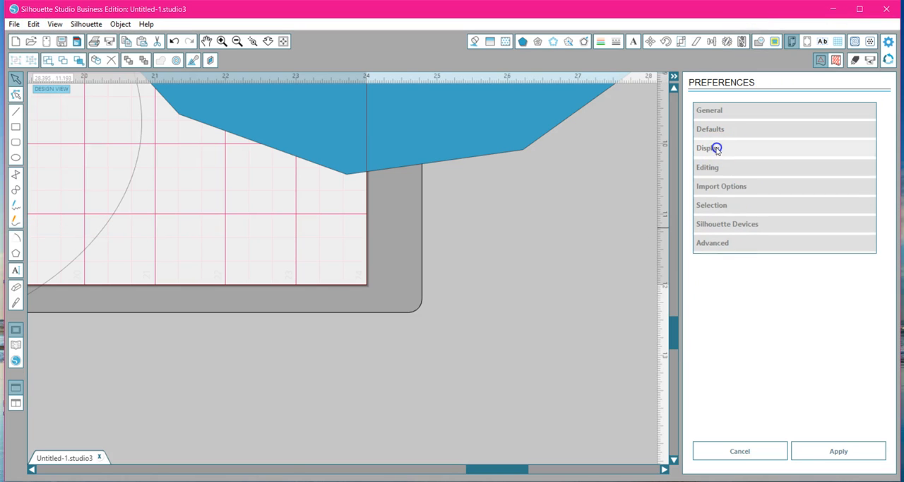
pyautogui.click(738, 294)
pyautogui.moveTo(738, 294); pyautogui.dragTo(833, 296)
pyautogui.click(840, 451)
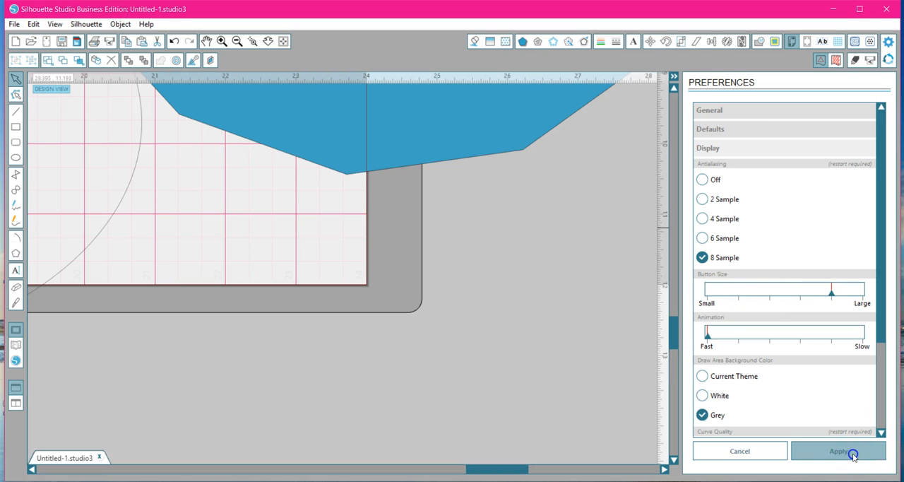
pyautogui.click(768, 48)
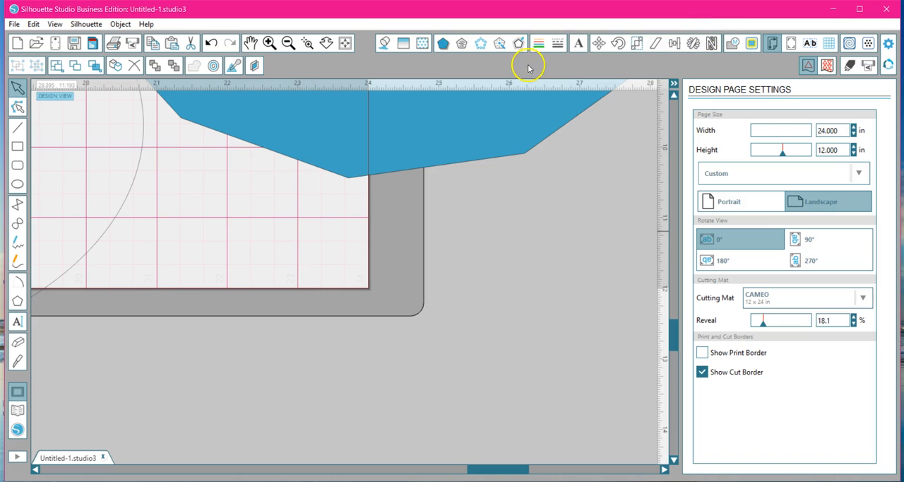
# Set the draw area background color to White in the Display preferences and apply it.
pyautogui.click(888, 44)
pyautogui.click(729, 155)
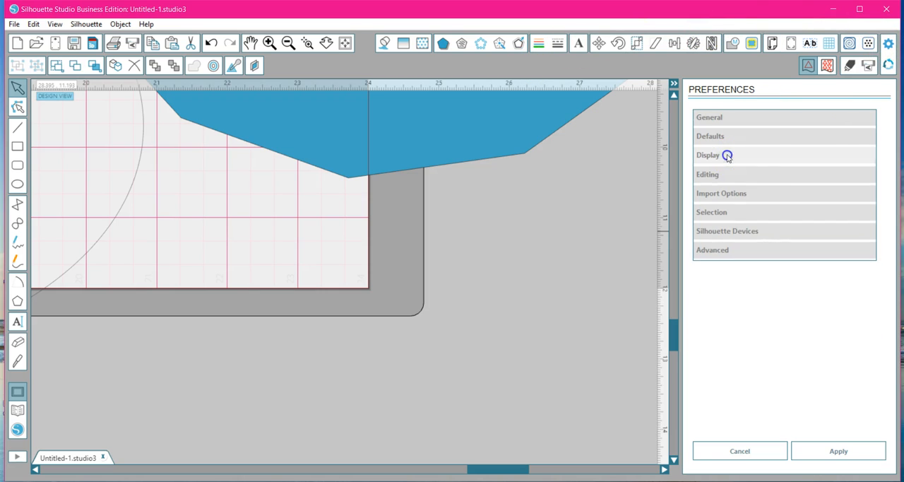
pyautogui.scroll(-3, 777, 286)
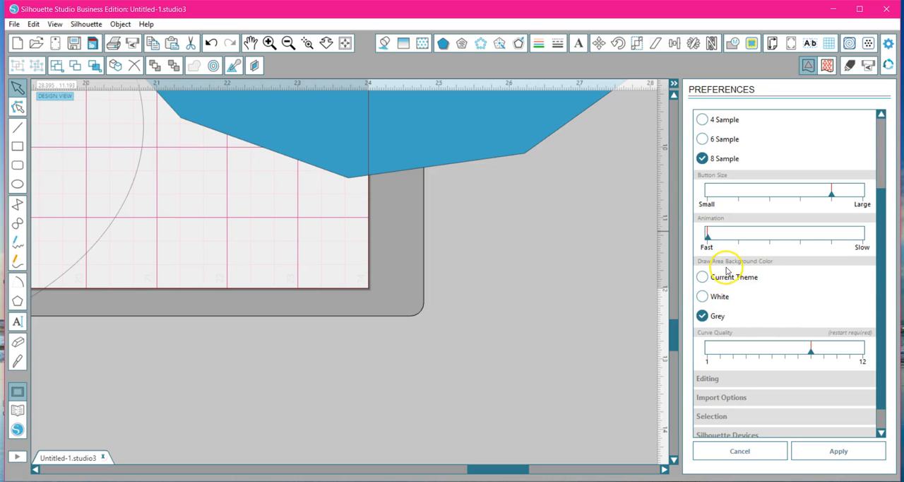
pyautogui.click(702, 296)
pyautogui.click(812, 452)
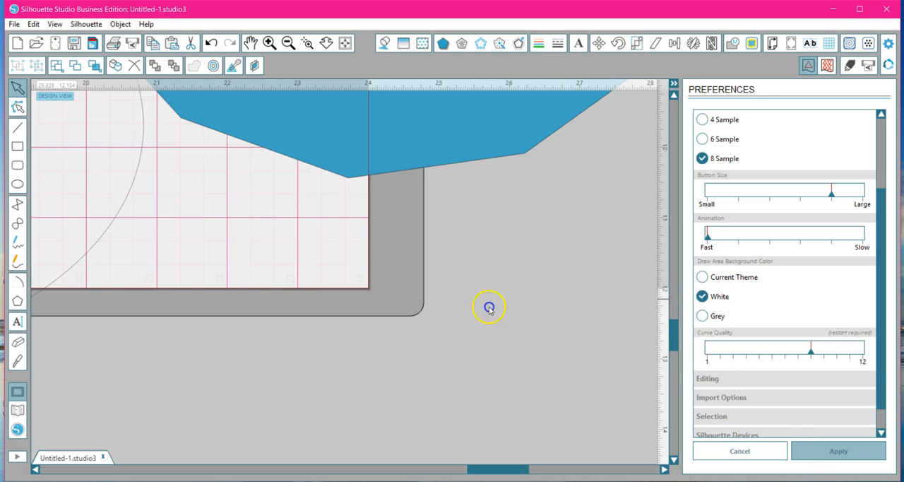
# Change the draw area background color back to Grey in the Display preferences and apply it.
pyautogui.click(888, 44)
pyautogui.click(712, 156)
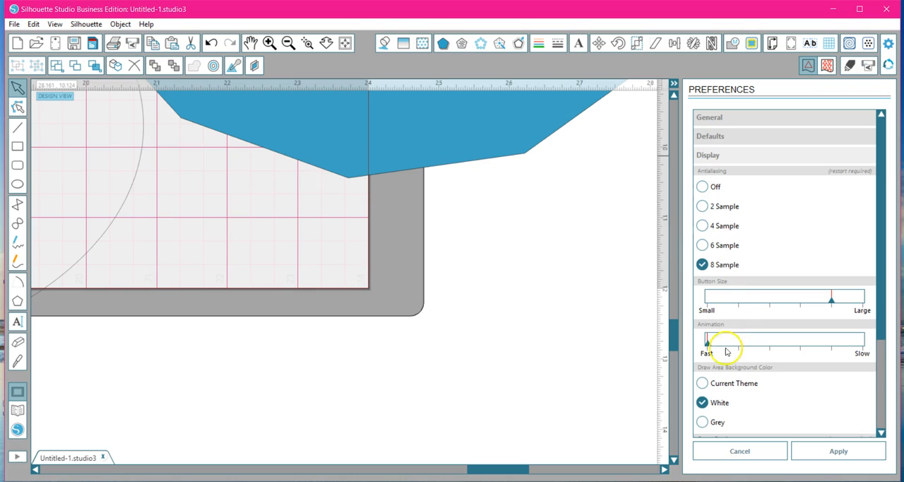
pyautogui.click(703, 422)
pyautogui.click(815, 452)
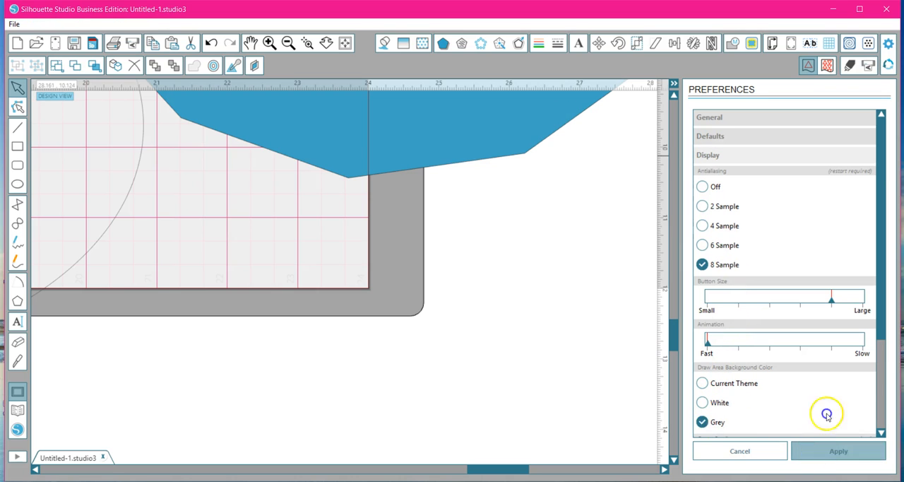
# Review the Display preferences down to Curve Quality, and open the Editing preferences.
pyautogui.click(887, 44)
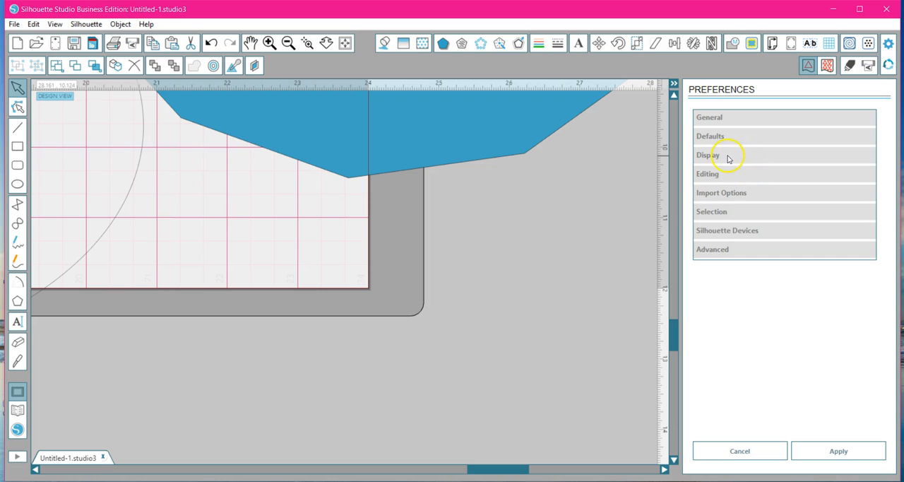
pyautogui.click(728, 156)
pyautogui.scroll(-4, 773, 189)
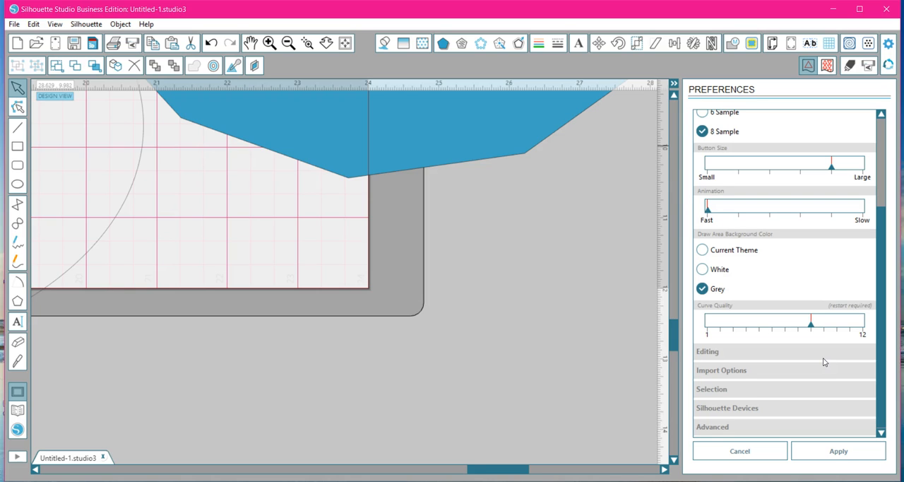
pyautogui.click(714, 353)
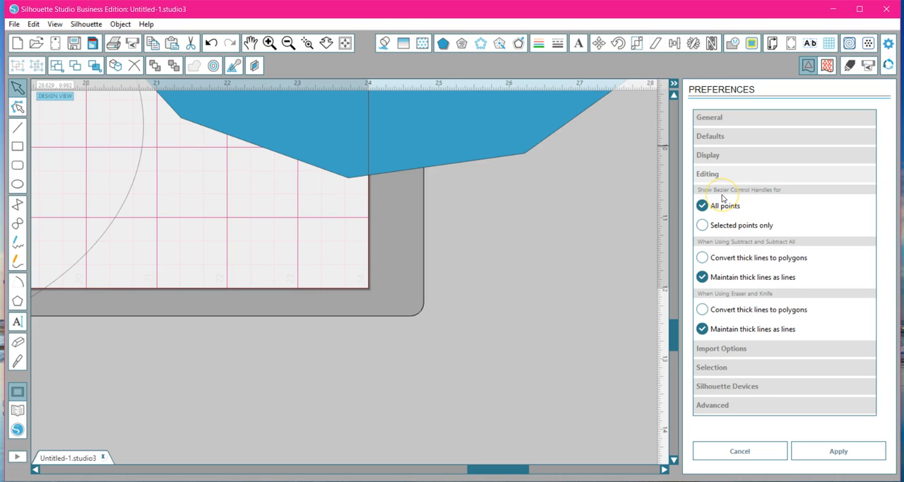
# Move the large polygon down and to the right, and scale the ellipse down to about 8.26 by 5.34 in.
pyautogui.click(291, 43)
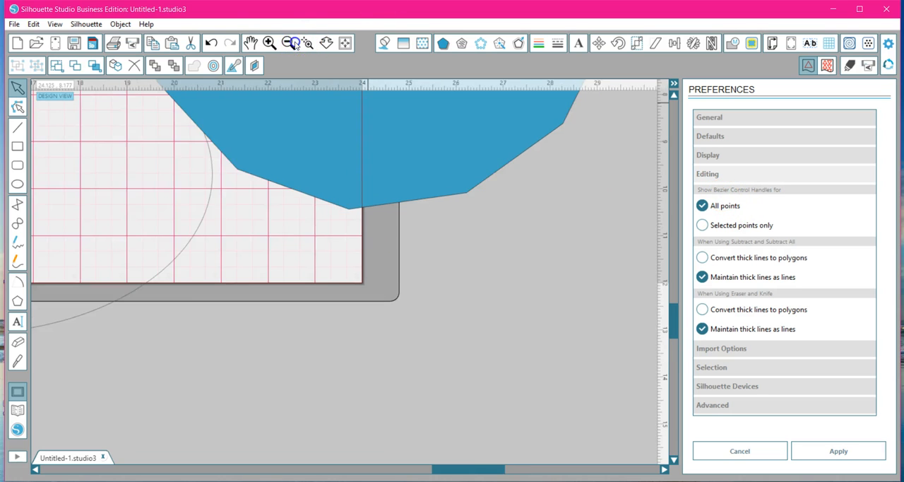
pyautogui.click(295, 44)
pyautogui.click(296, 43)
pyautogui.moveTo(363, 158); pyautogui.dragTo(418, 257)
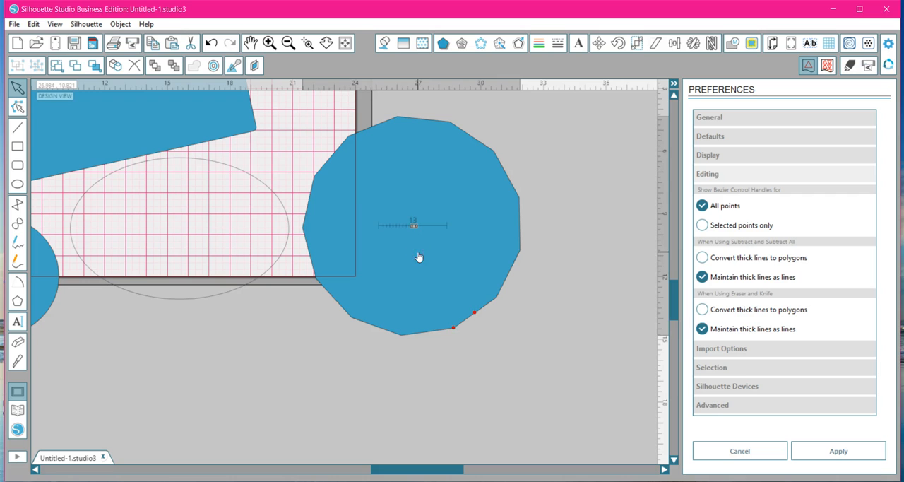
pyautogui.click(266, 268)
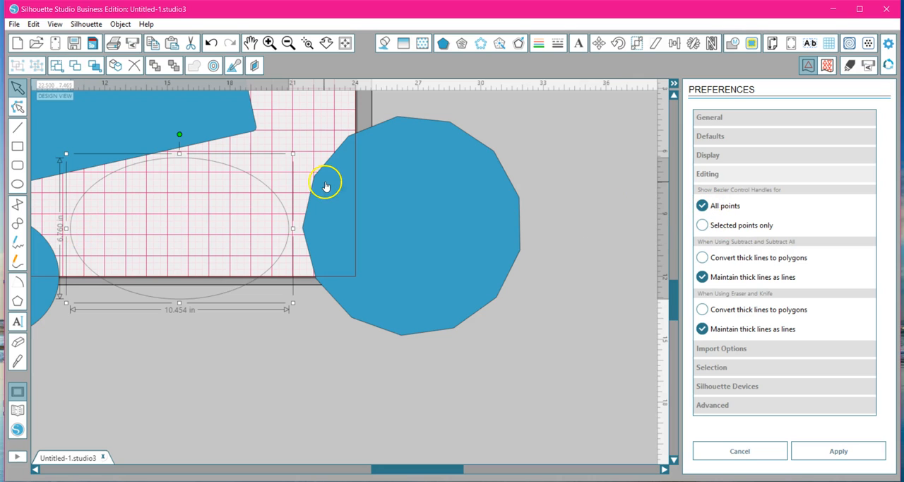
pyautogui.moveTo(296, 157); pyautogui.dragTo(267, 212)
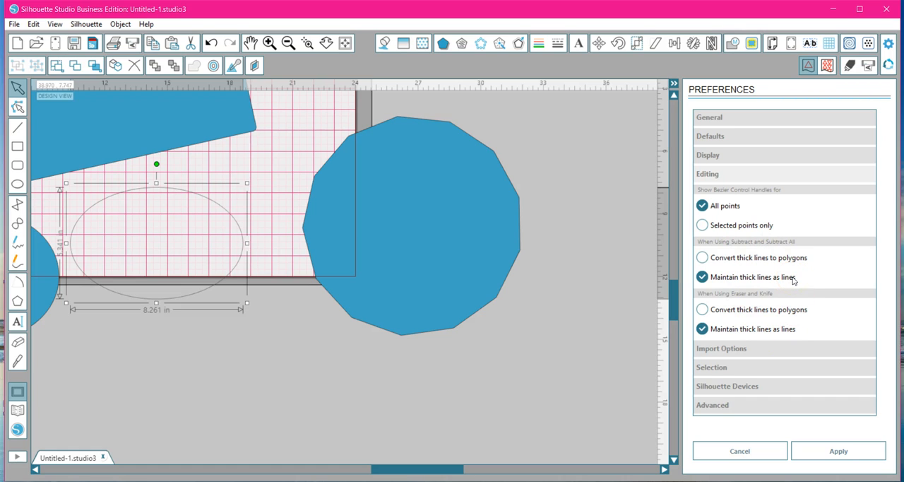
# Set DXF files to import As-is in the Import Options preferences, and review the SVG import options.
pyautogui.click(737, 351)
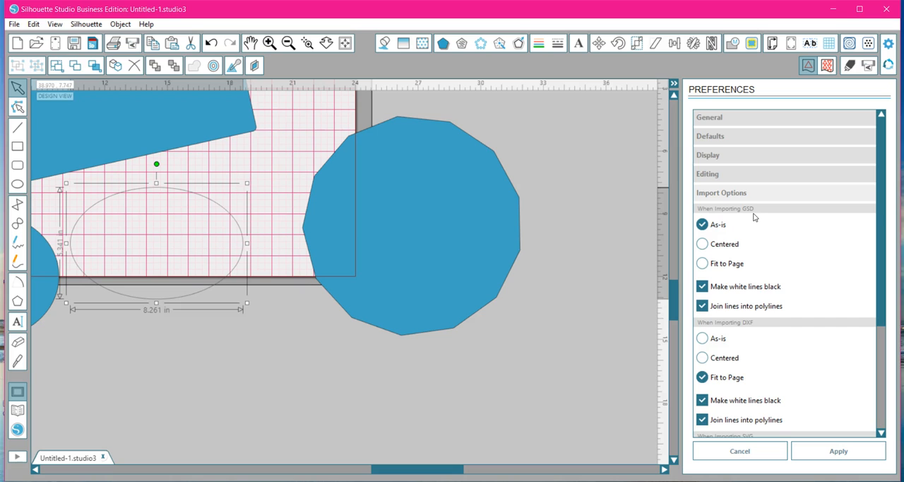
pyautogui.scroll(-3, 753, 226)
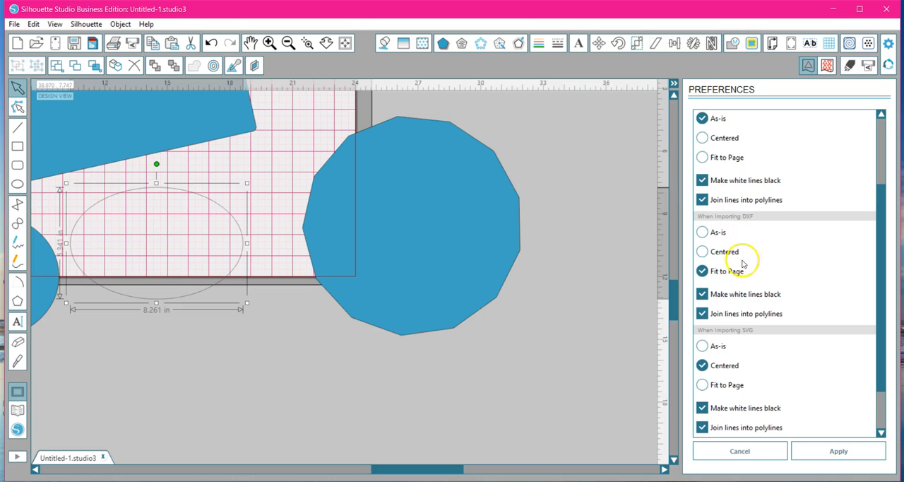
pyautogui.click(710, 233)
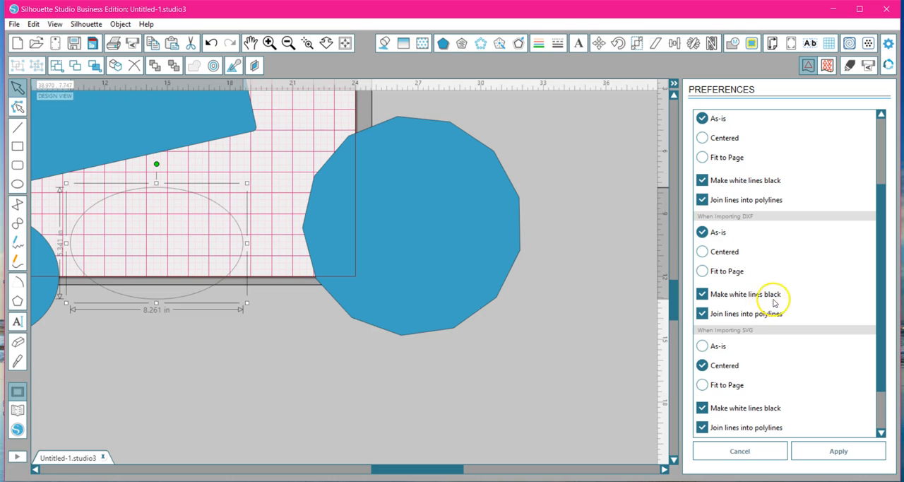
pyautogui.moveTo(881, 279); pyautogui.dragTo(885, 316)
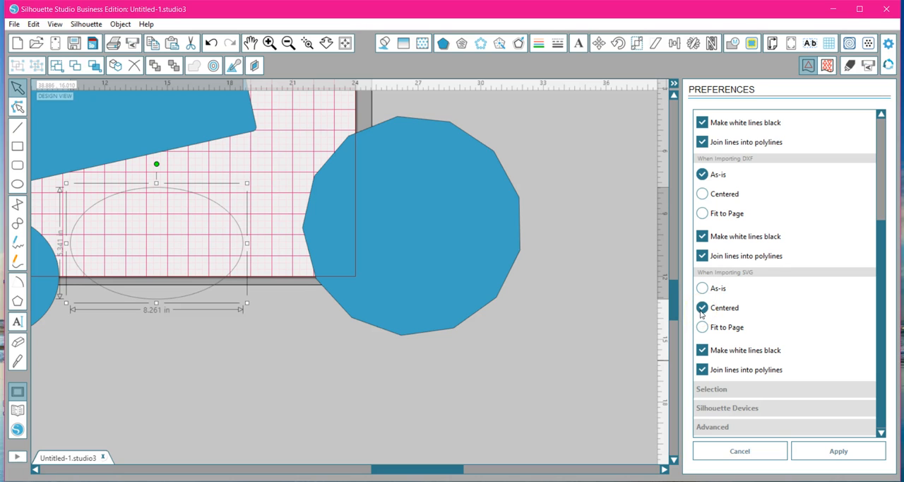
# Move the tilted rectangle over the page's upper-left corner, and set SVG files to import Centered.
pyautogui.click(288, 43)
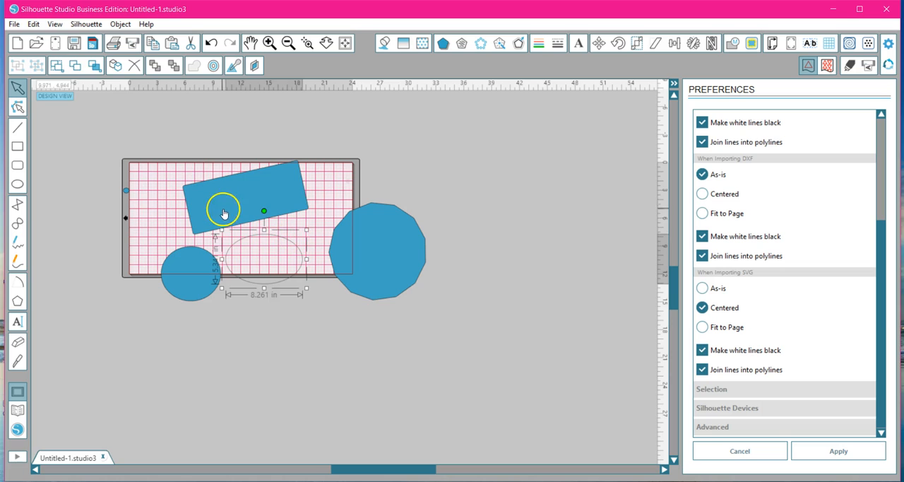
pyautogui.moveTo(221, 208); pyautogui.dragTo(154, 192)
pyautogui.click(277, 217)
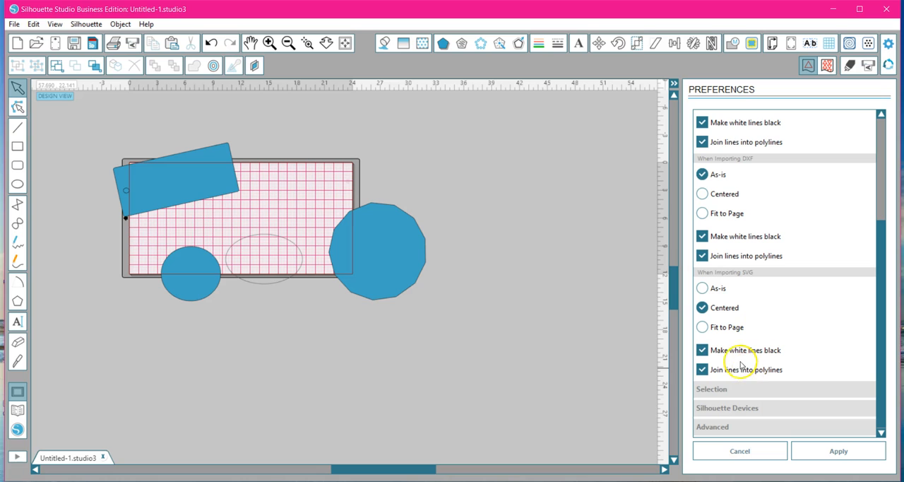
pyautogui.click(712, 288)
pyautogui.click(704, 308)
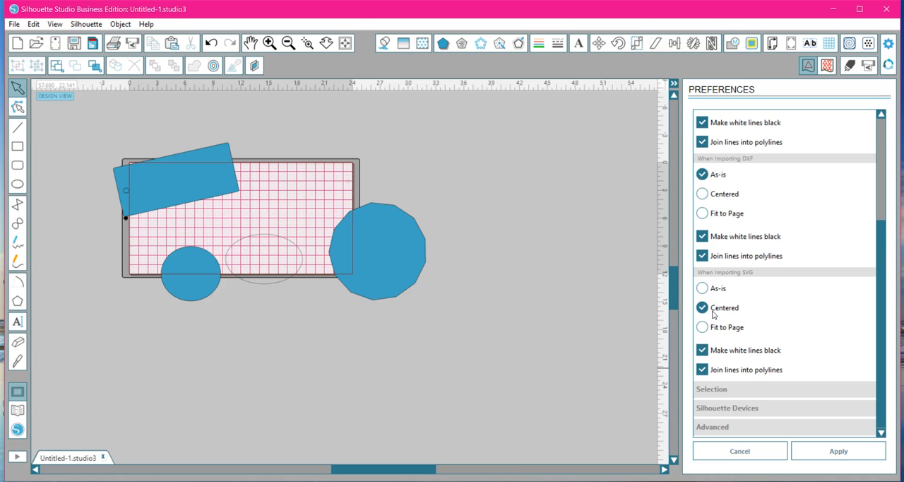
# Review the Selection preferences, and draw a large rounded rectangle to the right of the page, moved up and to the right.
pyautogui.click(724, 391)
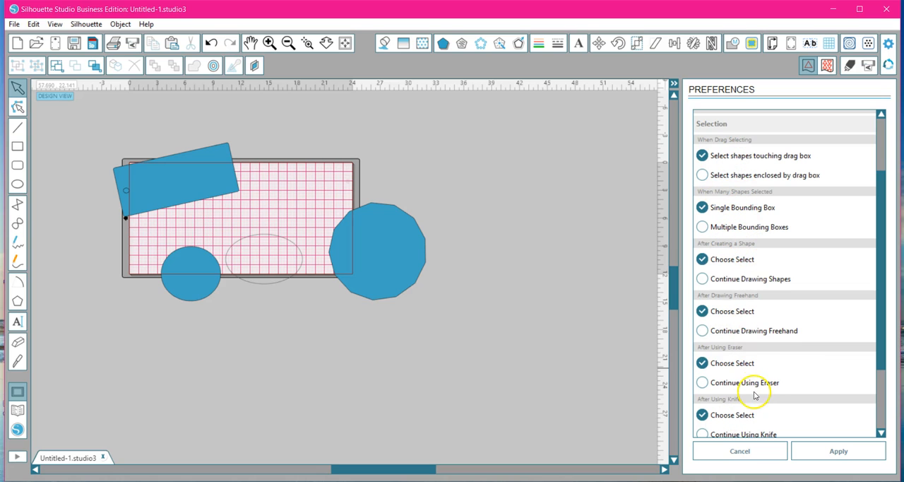
pyautogui.scroll(-1, 781, 306)
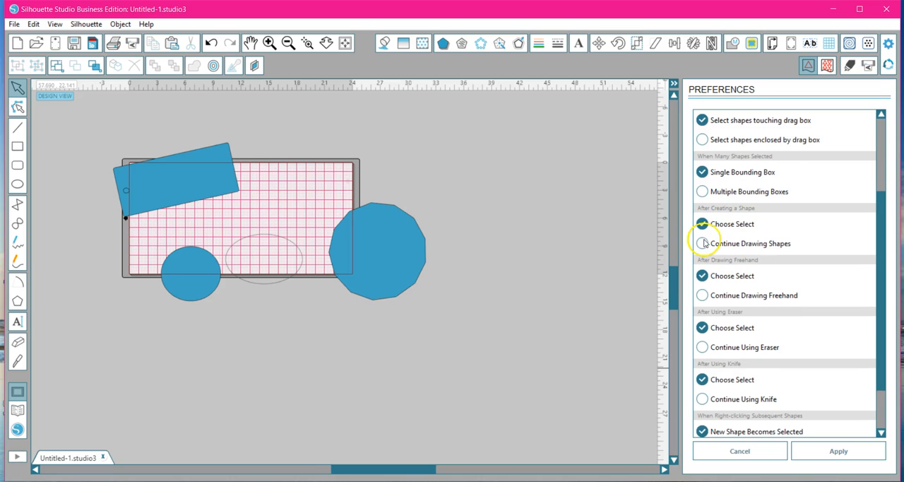
pyautogui.moveTo(403, 127)
pyautogui.mouseDown()
pyautogui.moveTo(541, 202)
pyautogui.moveTo(547, 239)
pyautogui.mouseUp()
pyautogui.moveTo(477, 188); pyautogui.dragTo(515, 161)
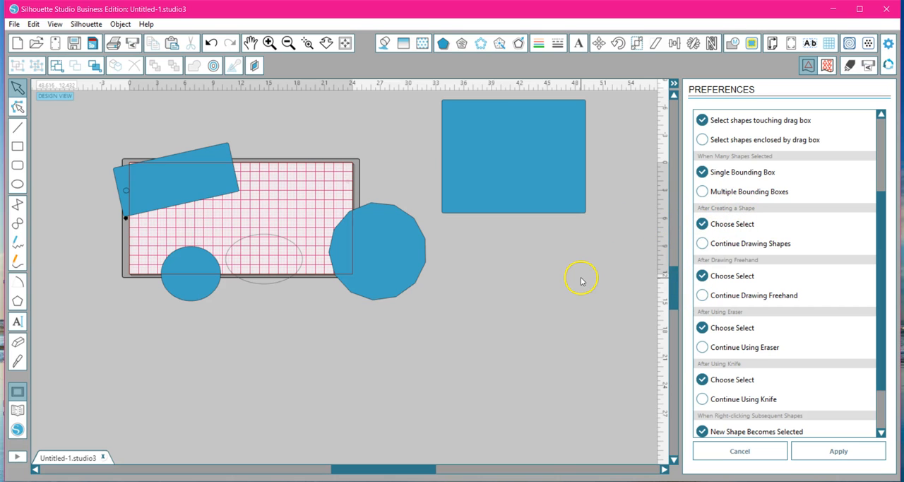
# Set the After Creating a Shape preference to Continue Drawing Shapes and apply it.
pyautogui.click(703, 244)
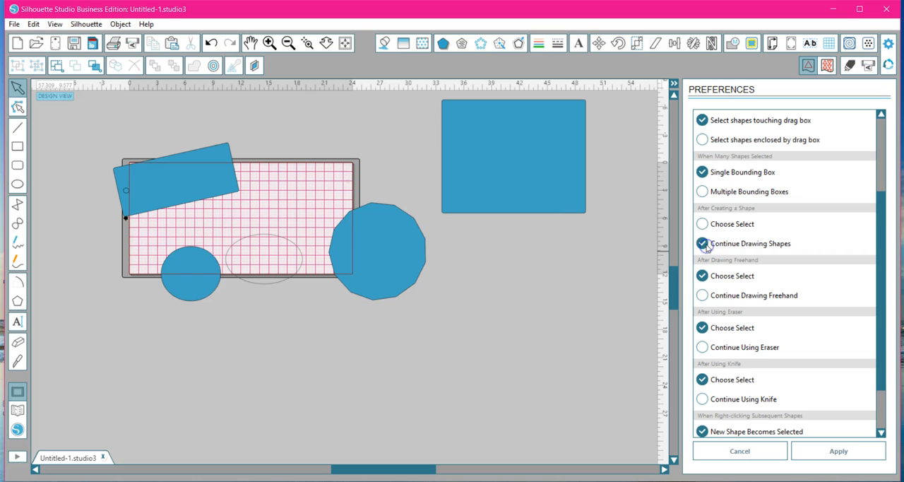
pyautogui.click(842, 453)
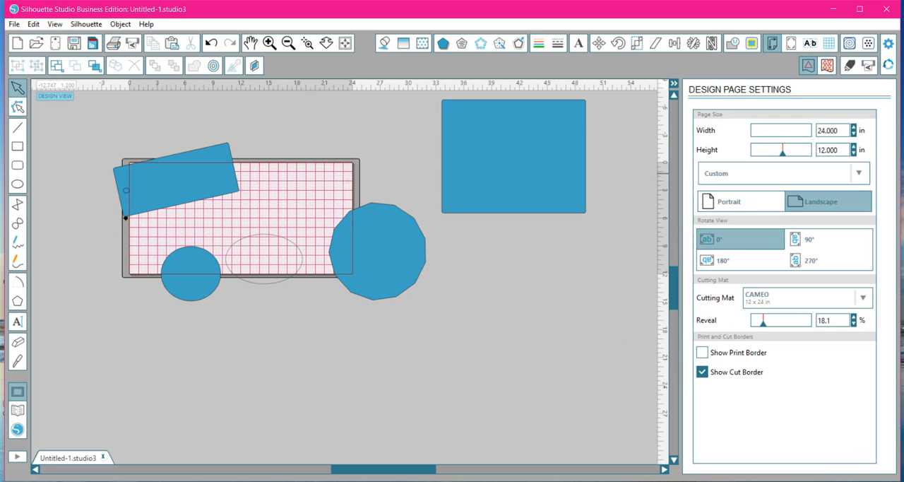
# Draw six rounded rectangles of various sizes in succession in the empty area around the page, and return to the Select tool.
pyautogui.click(17, 183)
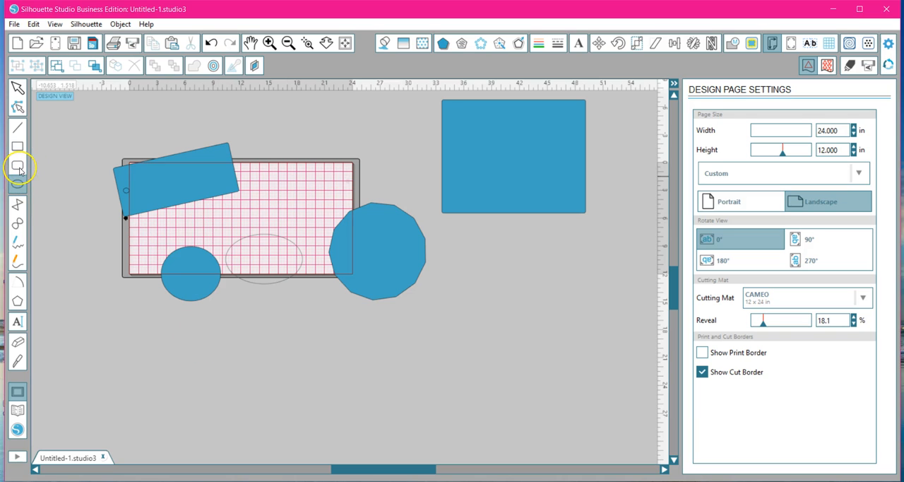
pyautogui.click(20, 164)
pyautogui.moveTo(308, 374)
pyautogui.mouseDown()
pyautogui.moveTo(372, 434)
pyautogui.moveTo(426, 430)
pyautogui.mouseUp()
pyautogui.moveTo(485, 365); pyautogui.dragTo(587, 430)
pyautogui.moveTo(518, 281); pyautogui.dragTo(595, 325)
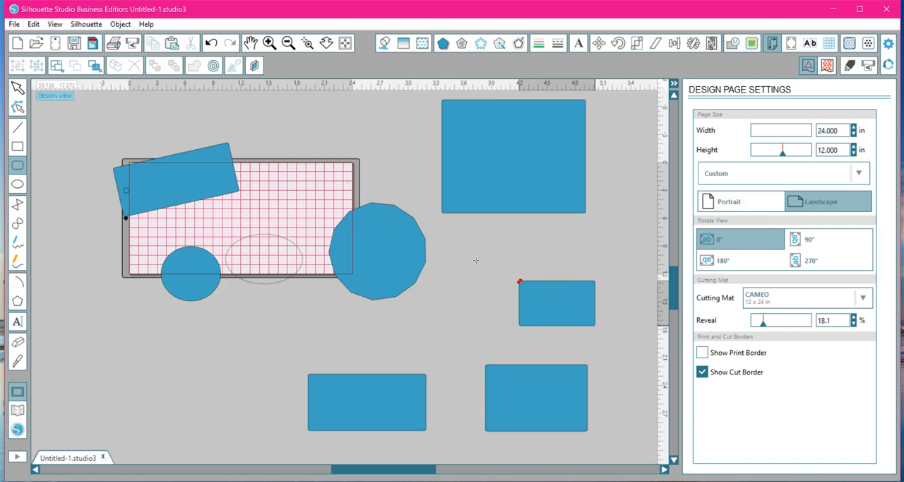
pyautogui.moveTo(399, 325); pyautogui.dragTo(479, 348)
pyautogui.moveTo(225, 332); pyautogui.dragTo(257, 379)
pyautogui.moveTo(79, 355); pyautogui.dragTo(147, 375)
pyautogui.click(20, 106)
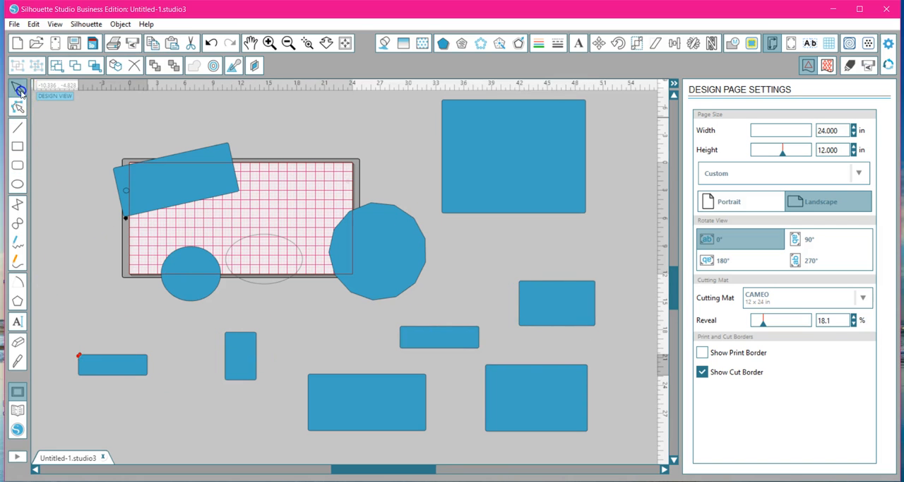
# Set the After Creating a Shape preference back to Choose Select, and review the remaining Selection options.
pyautogui.click(888, 43)
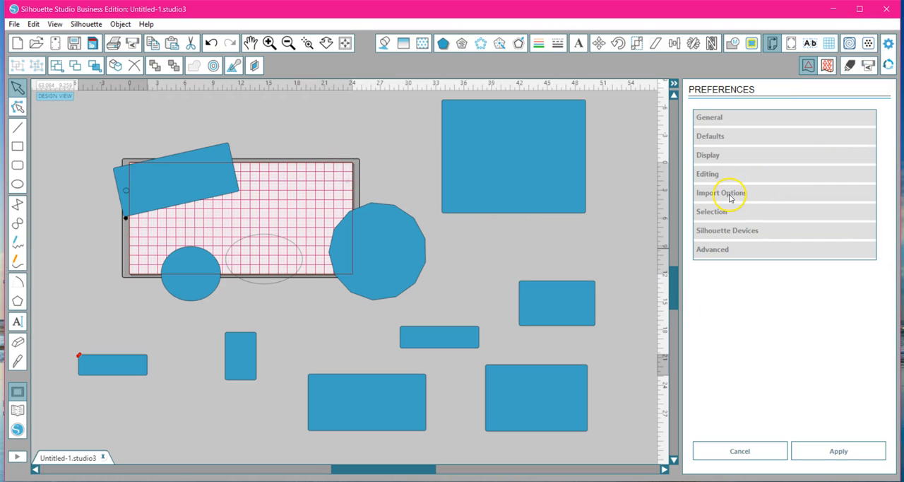
pyautogui.click(711, 211)
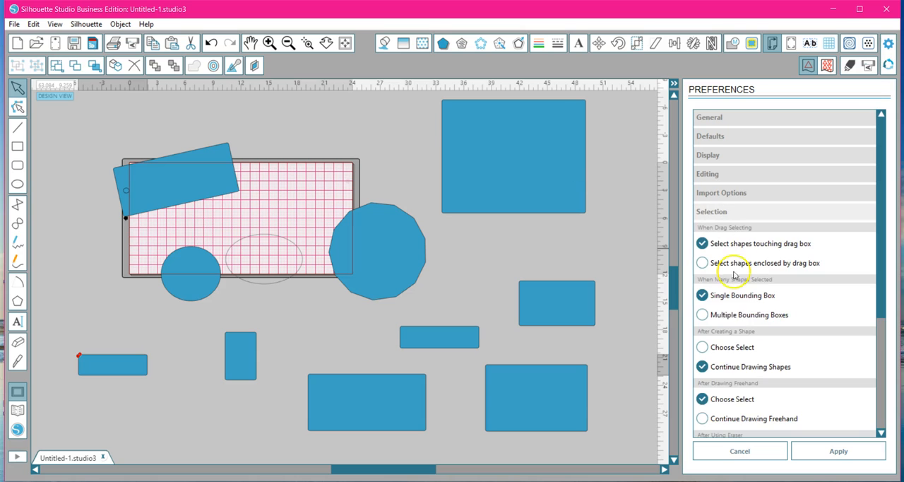
pyautogui.click(702, 346)
pyautogui.scroll(-5, 879, 280)
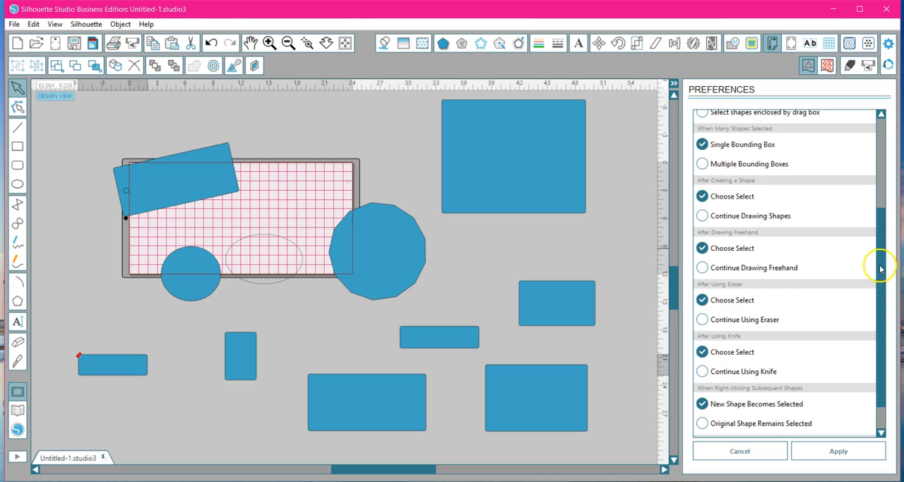
pyautogui.scroll(-2, 876, 262)
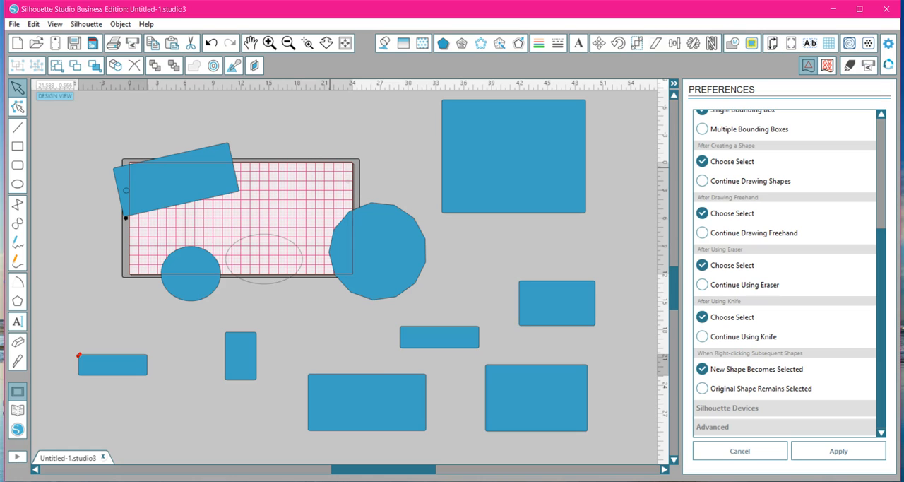
# Turn off Scan for connected Silhouette device in the Silhouette Devices preferences and apply the change.
pyautogui.click(744, 410)
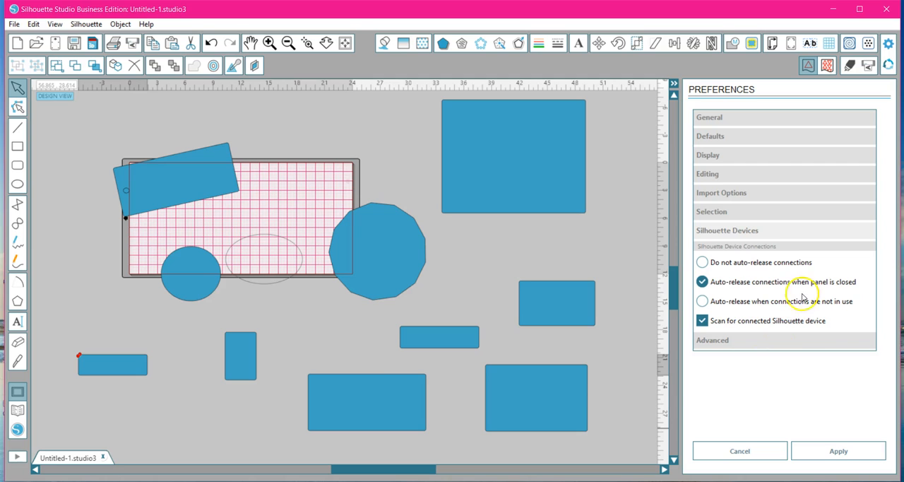
pyautogui.click(702, 320)
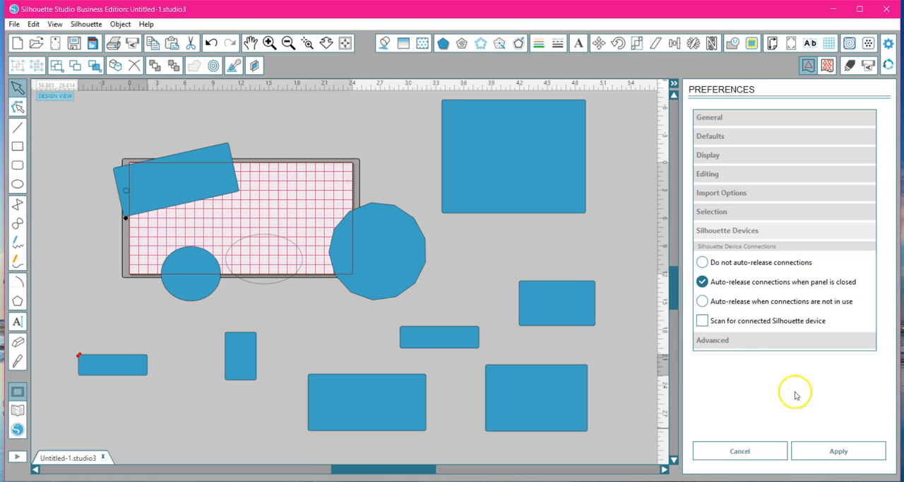
pyautogui.click(842, 455)
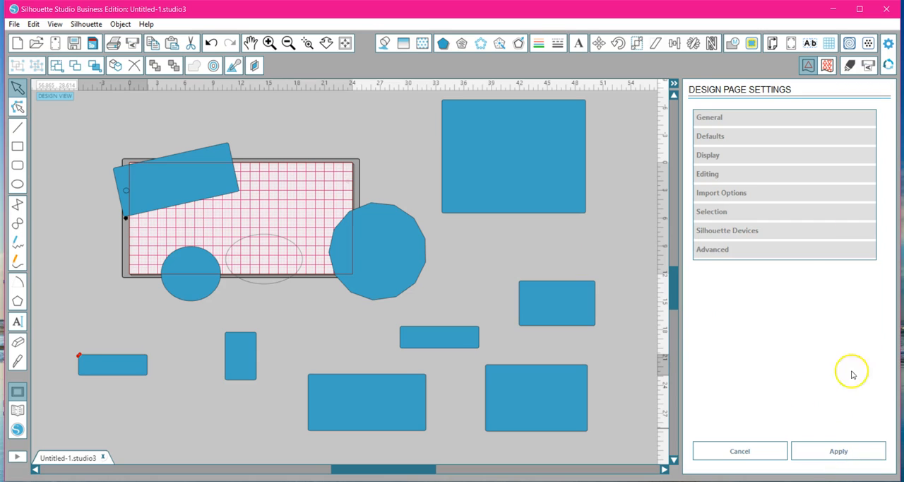
# Turn on Scan for connected Silhouette device, and set device connections to auto-release when the panel is closed.
pyautogui.click(888, 43)
pyautogui.click(741, 234)
pyautogui.click(703, 321)
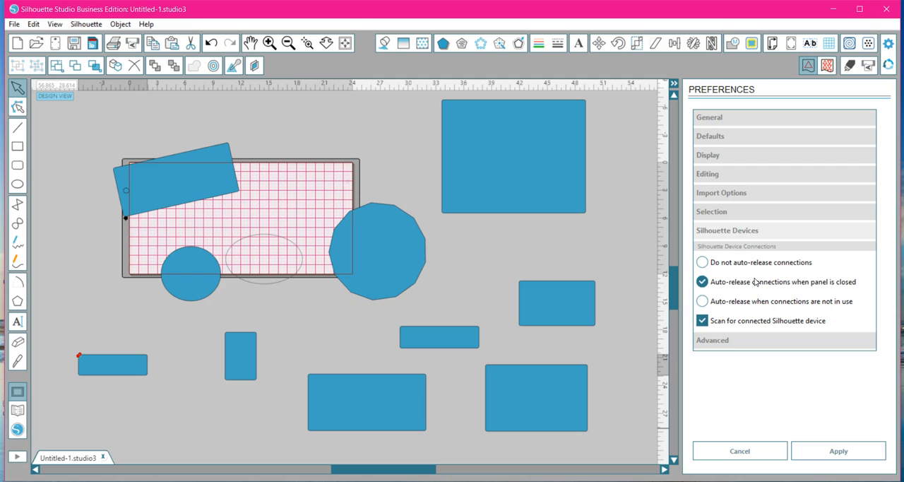
pyautogui.click(703, 301)
pyautogui.click(703, 281)
# Review the Advanced preferences down to the Packet Size and .studio3 saving options, and apply the preferences.
pyautogui.click(728, 345)
pyautogui.moveTo(880, 191); pyautogui.dragTo(883, 249)
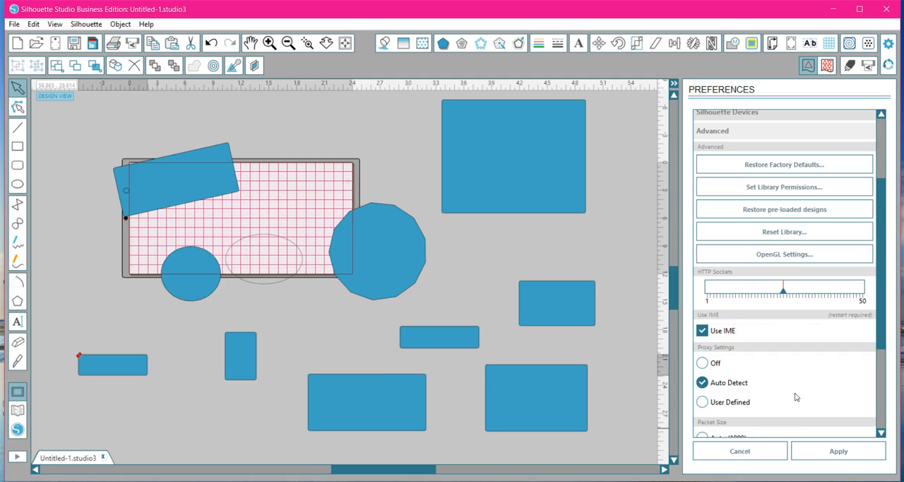
pyautogui.scroll(-2, 795, 397)
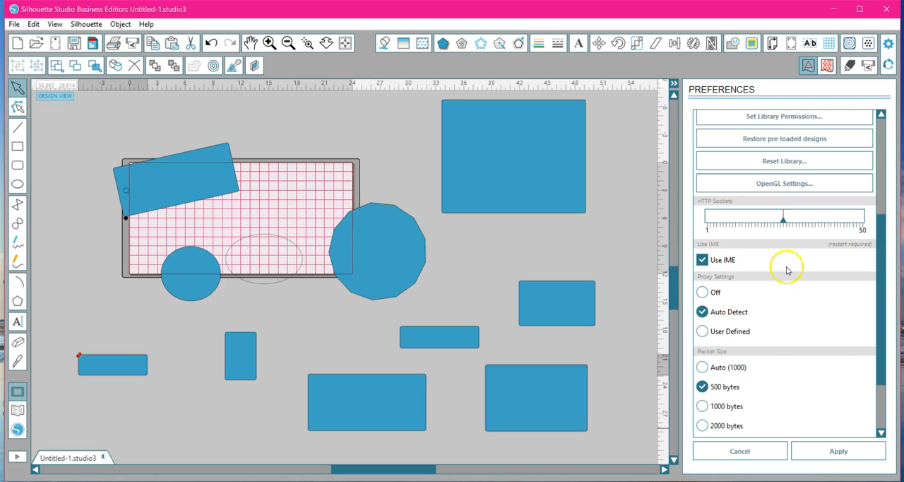
pyautogui.scroll(-2, 794, 376)
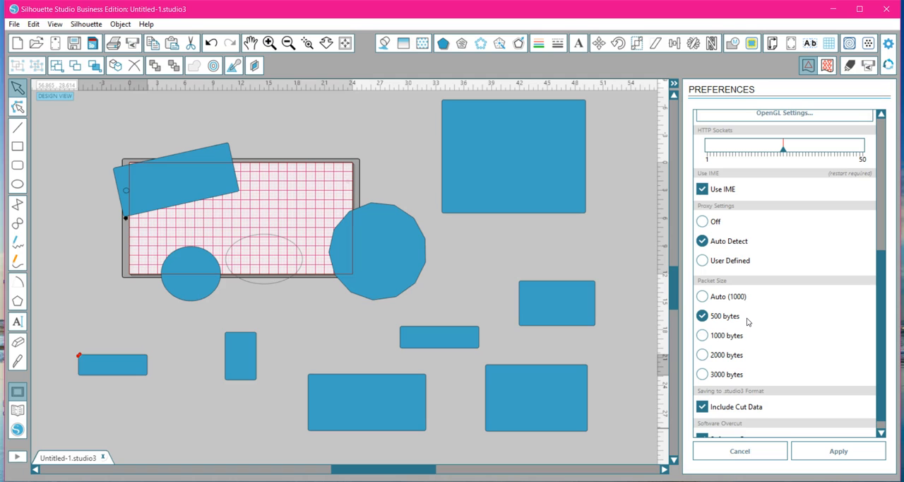
pyautogui.click(881, 205)
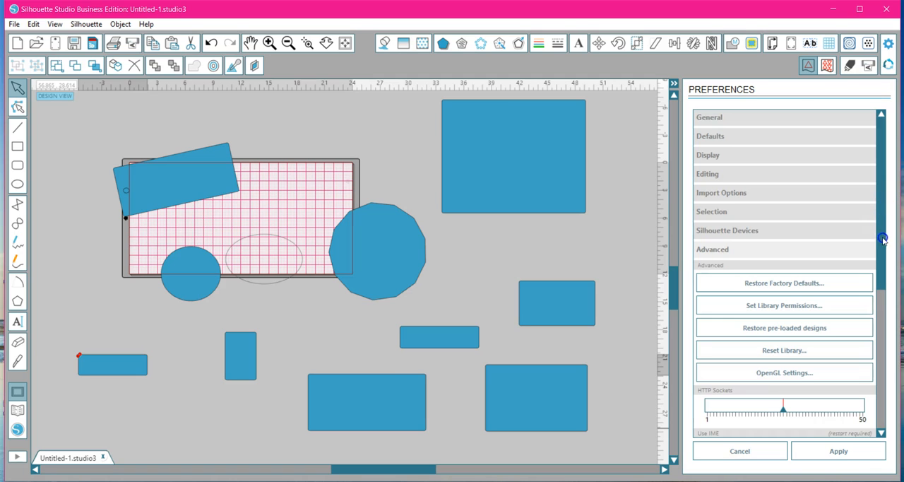
pyautogui.click(839, 451)
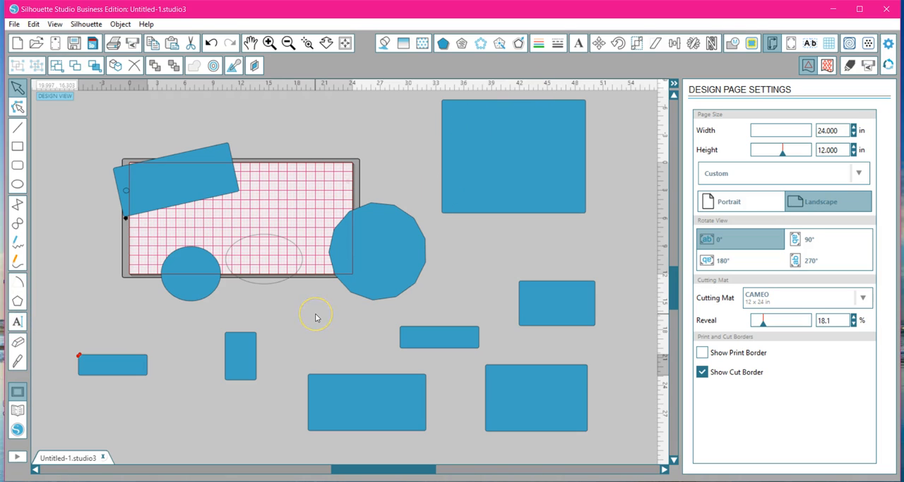
pyautogui.hotkey('ctrl', 'p')
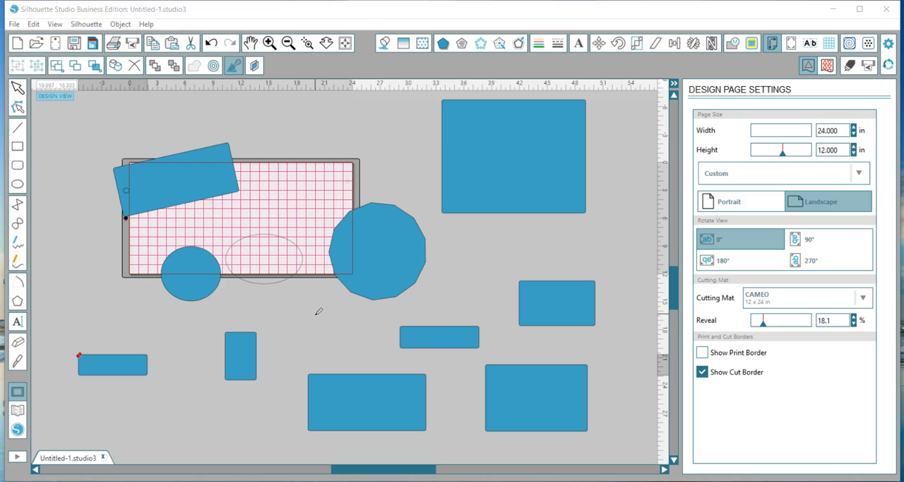
pyautogui.click(208, 244)
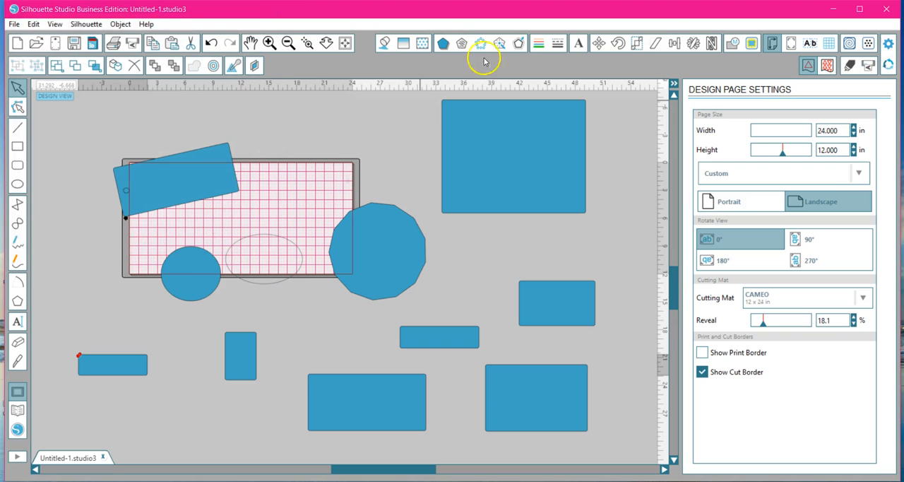
# Minimize the Silhouette Studio window and open the Windows Start screen.
pyautogui.click(832, 9)
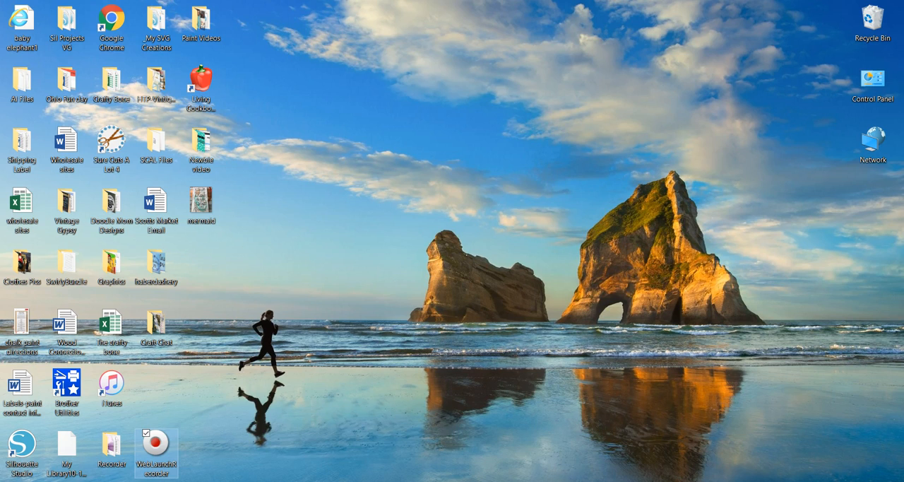
pyautogui.press('super')
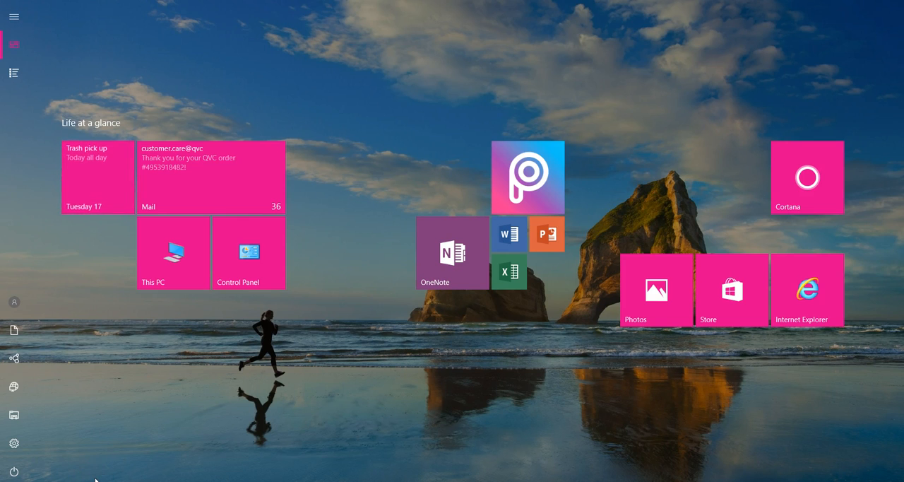
pyautogui.write('p')
pyautogui.click(375, 462)
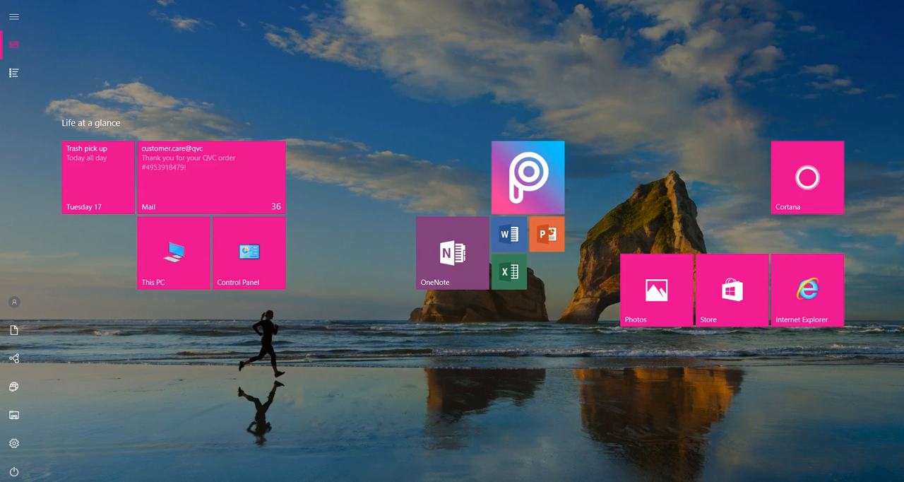